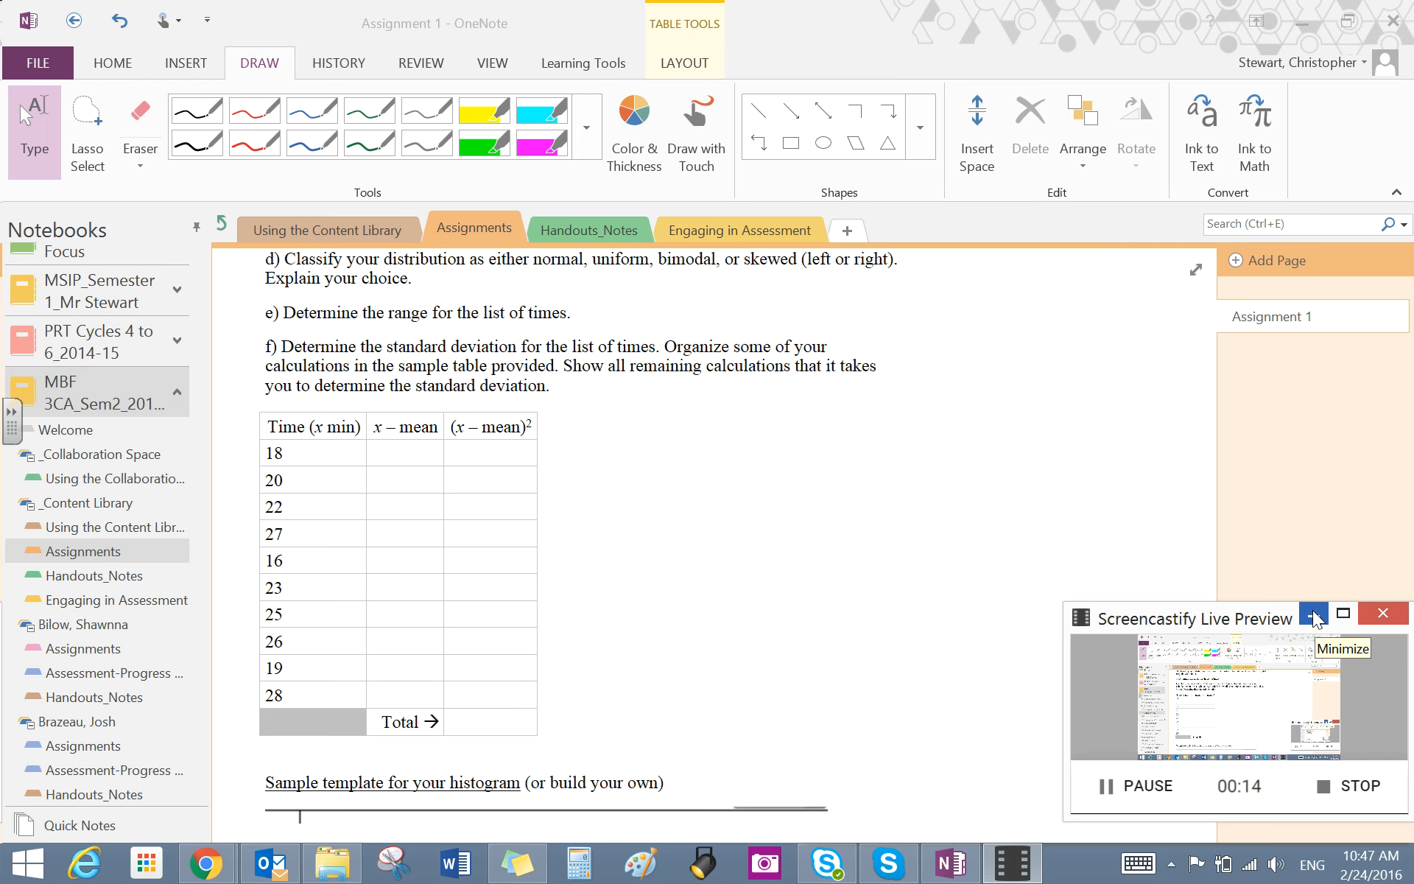
- Review the recorded travel times and the standard deviation table in Assignment 1
{"action": "left_click", "coordinate": [1317, 619]}
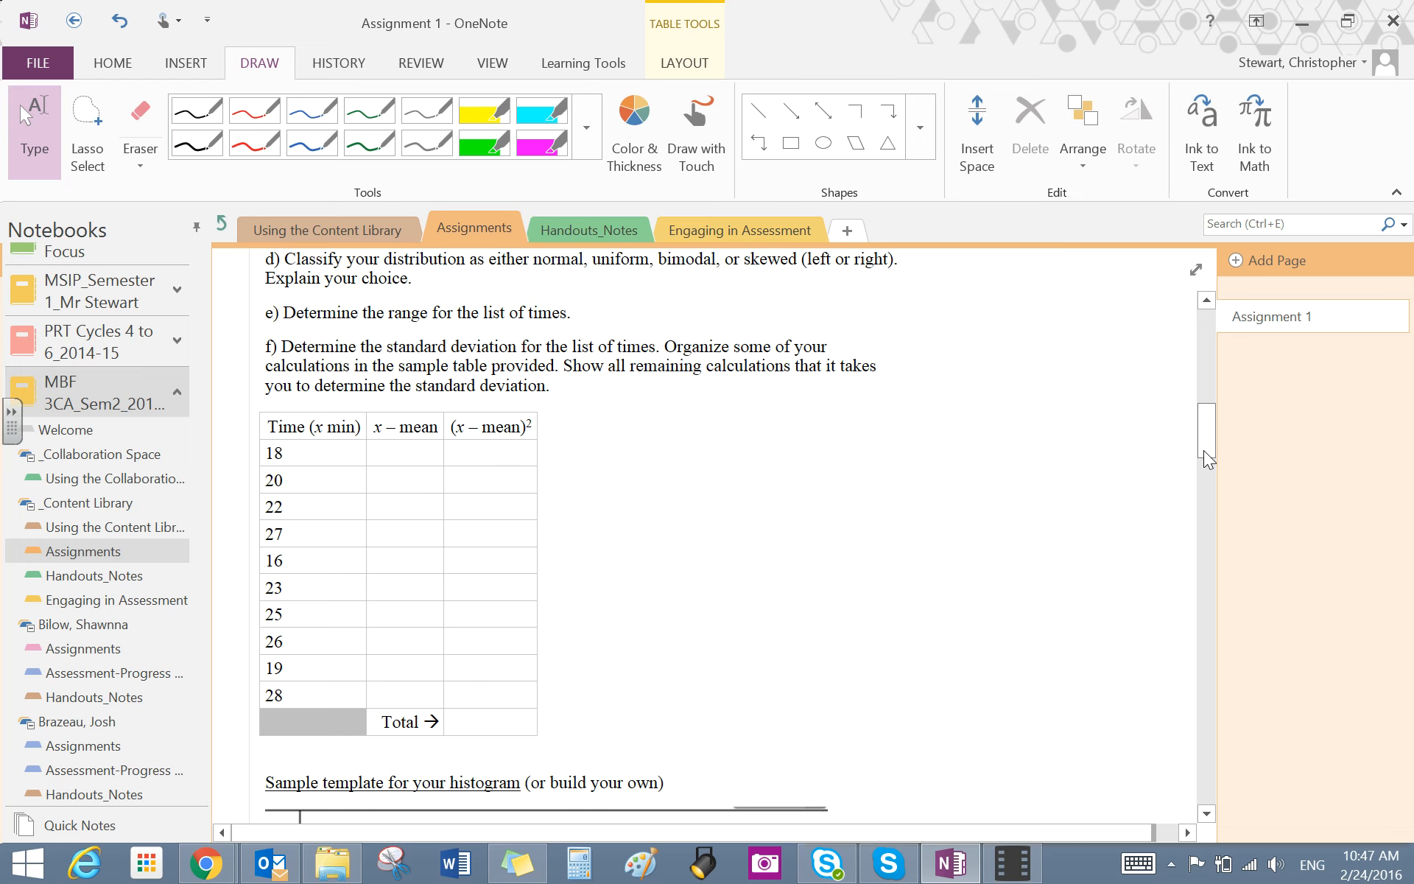
{"action": "left_click_drag", "start_coordinate": [1209, 455], "coordinate": [1210, 451]}
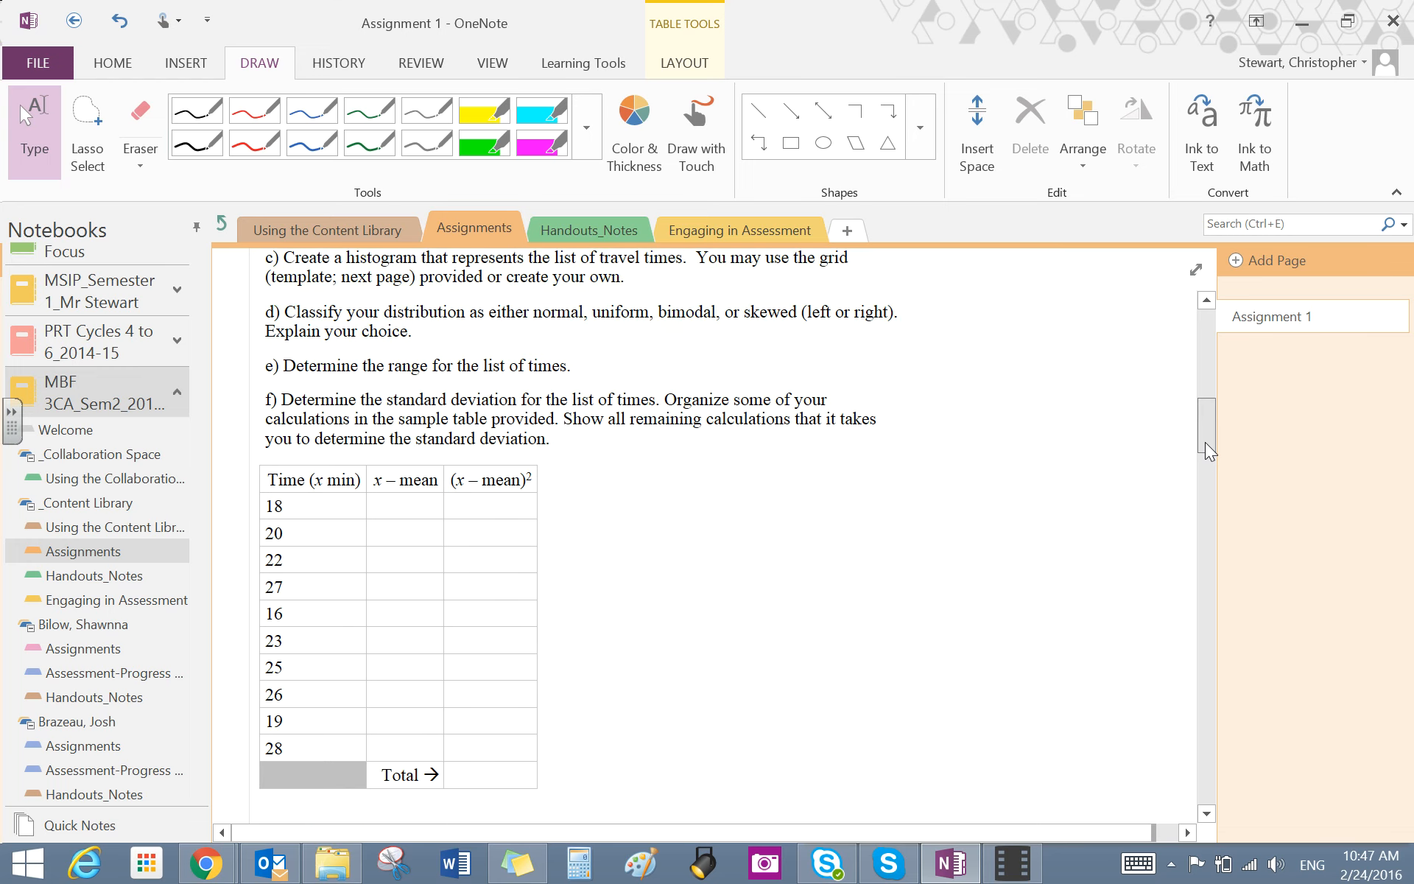
{"action": "scroll", "coordinate": [492, 266], "scroll_direction": "up", "scroll_amount": 5}
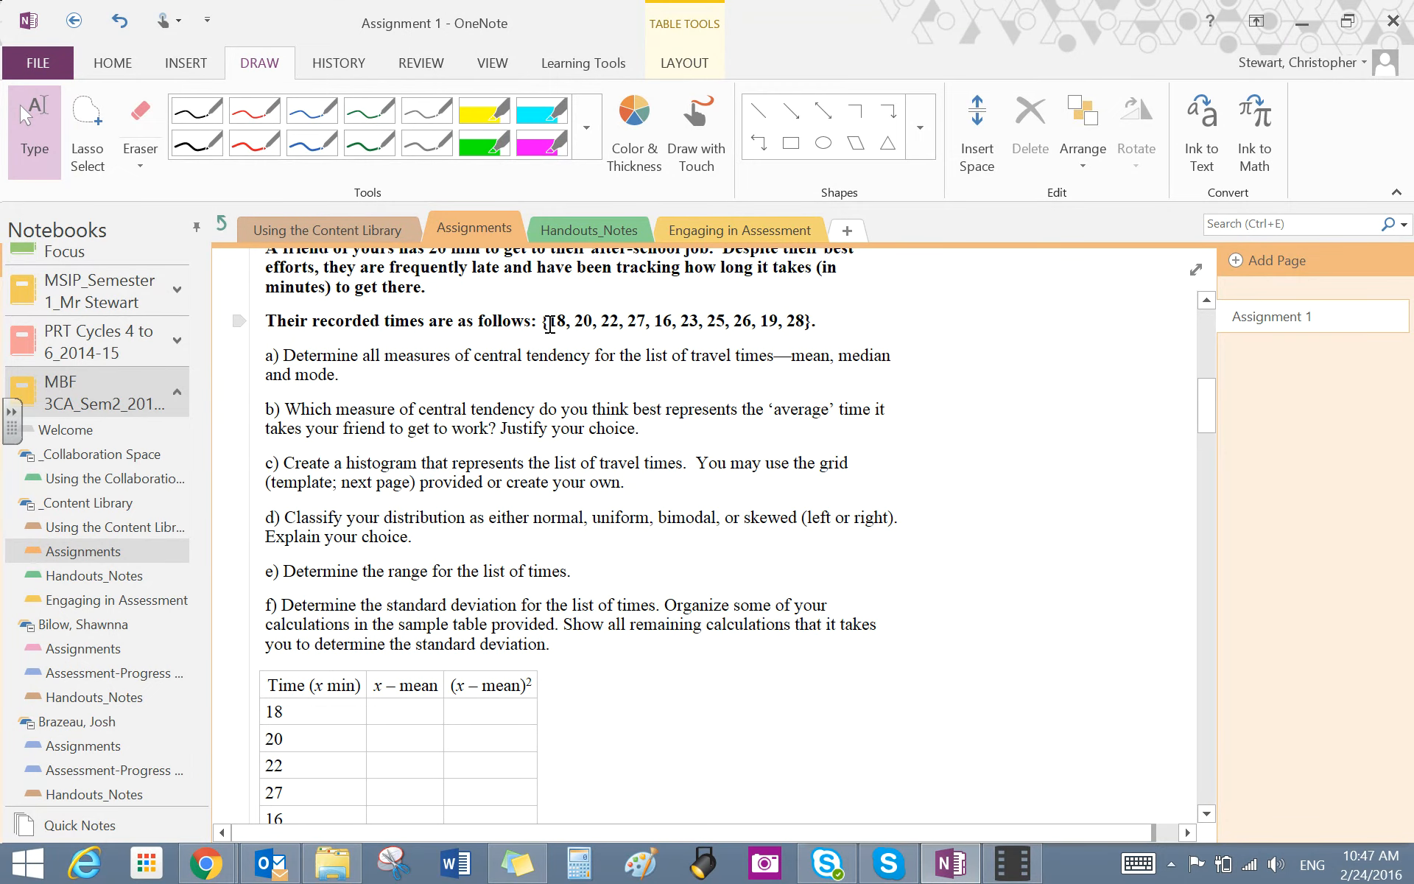
{"action": "left_click_drag", "start_coordinate": [552, 322], "coordinate": [805, 324]}
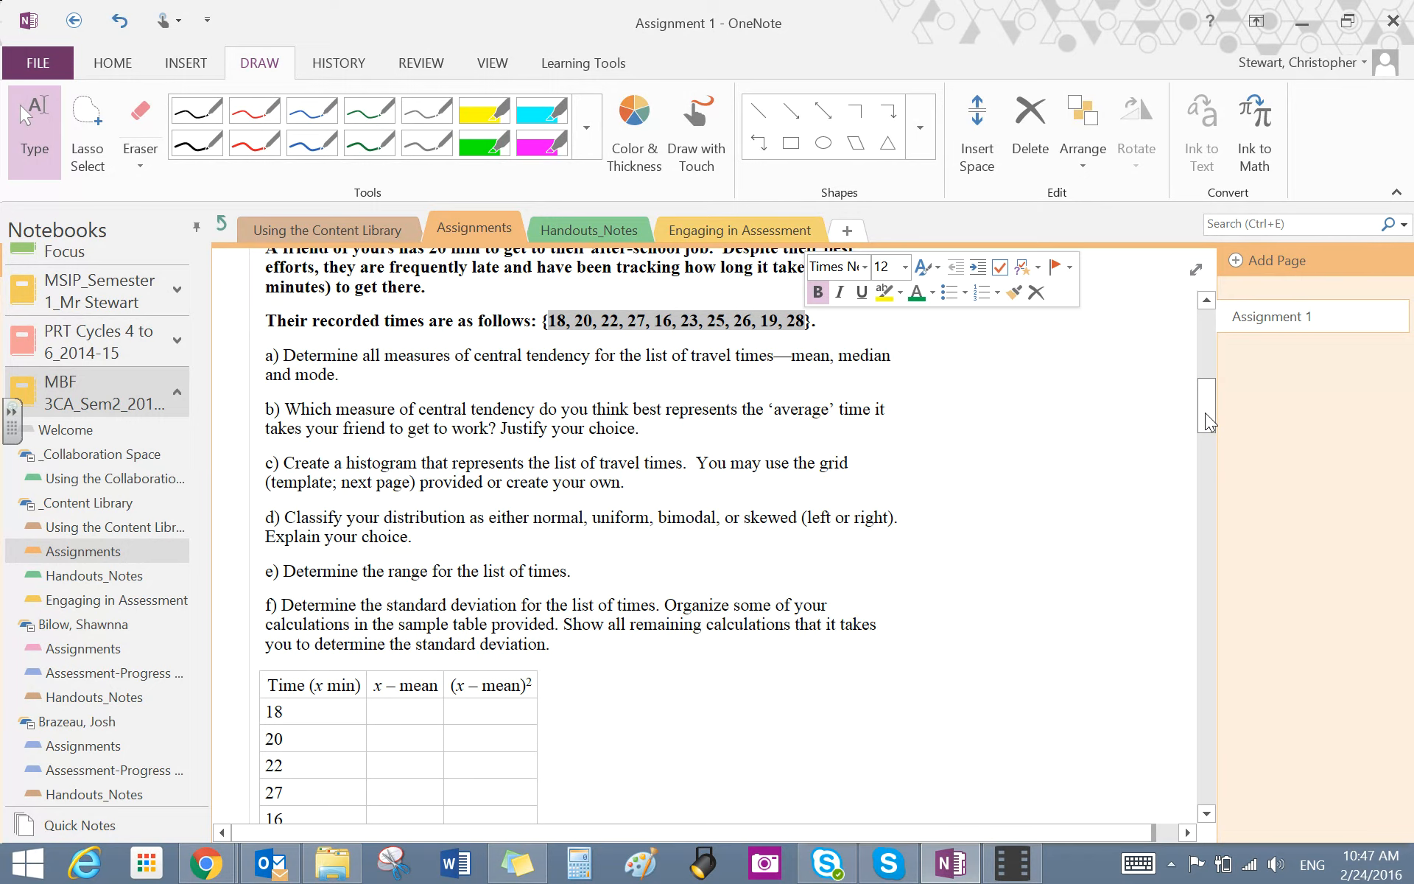
{"action": "left_click_drag", "start_coordinate": [1208, 420], "coordinate": [1226, 454]}
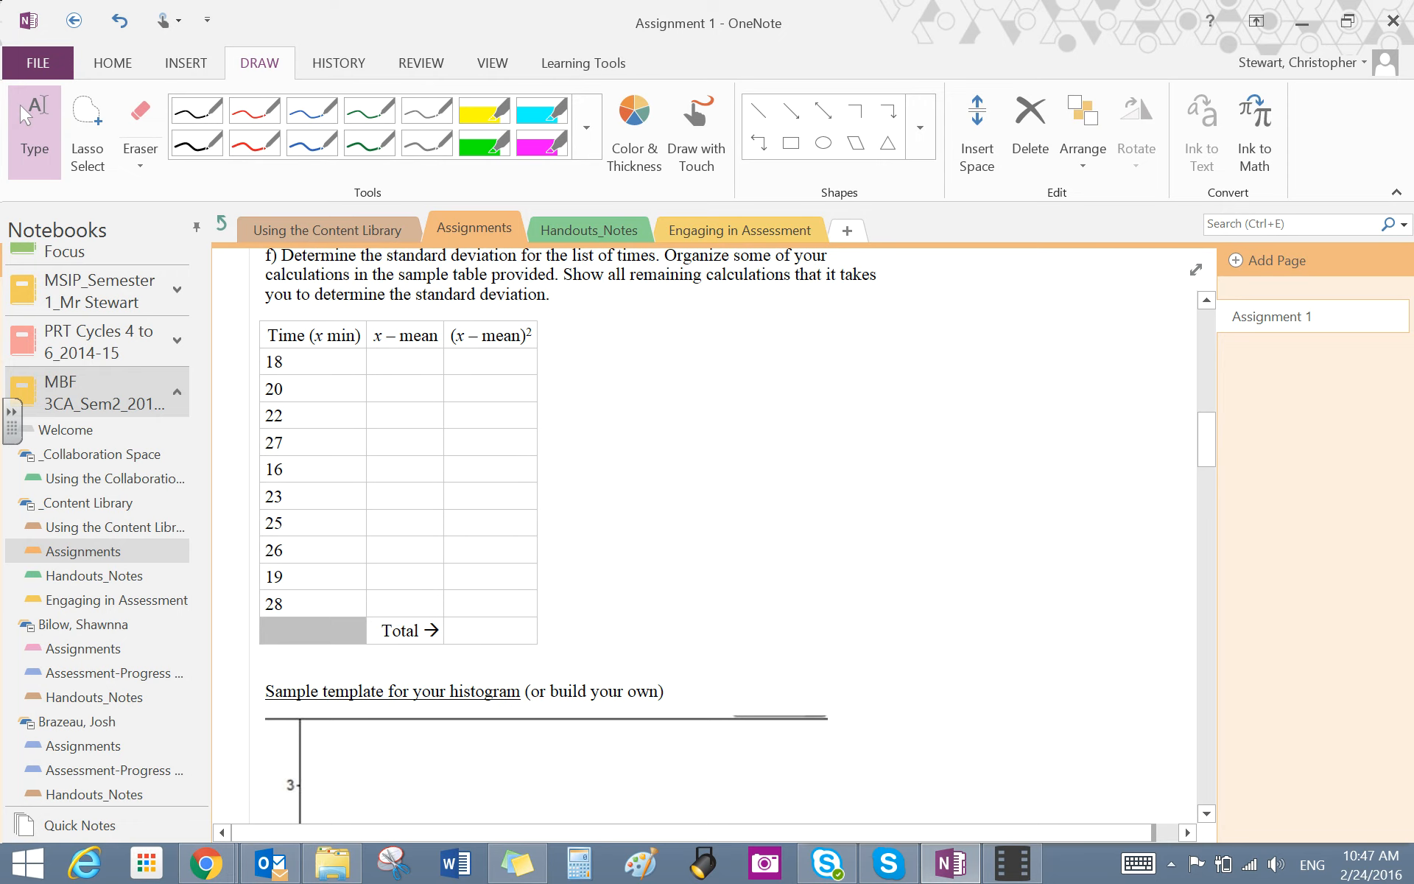
- Launch Fathom 2 and add an empty collection to the new document
{"action": "left_click", "coordinate": [27, 867]}
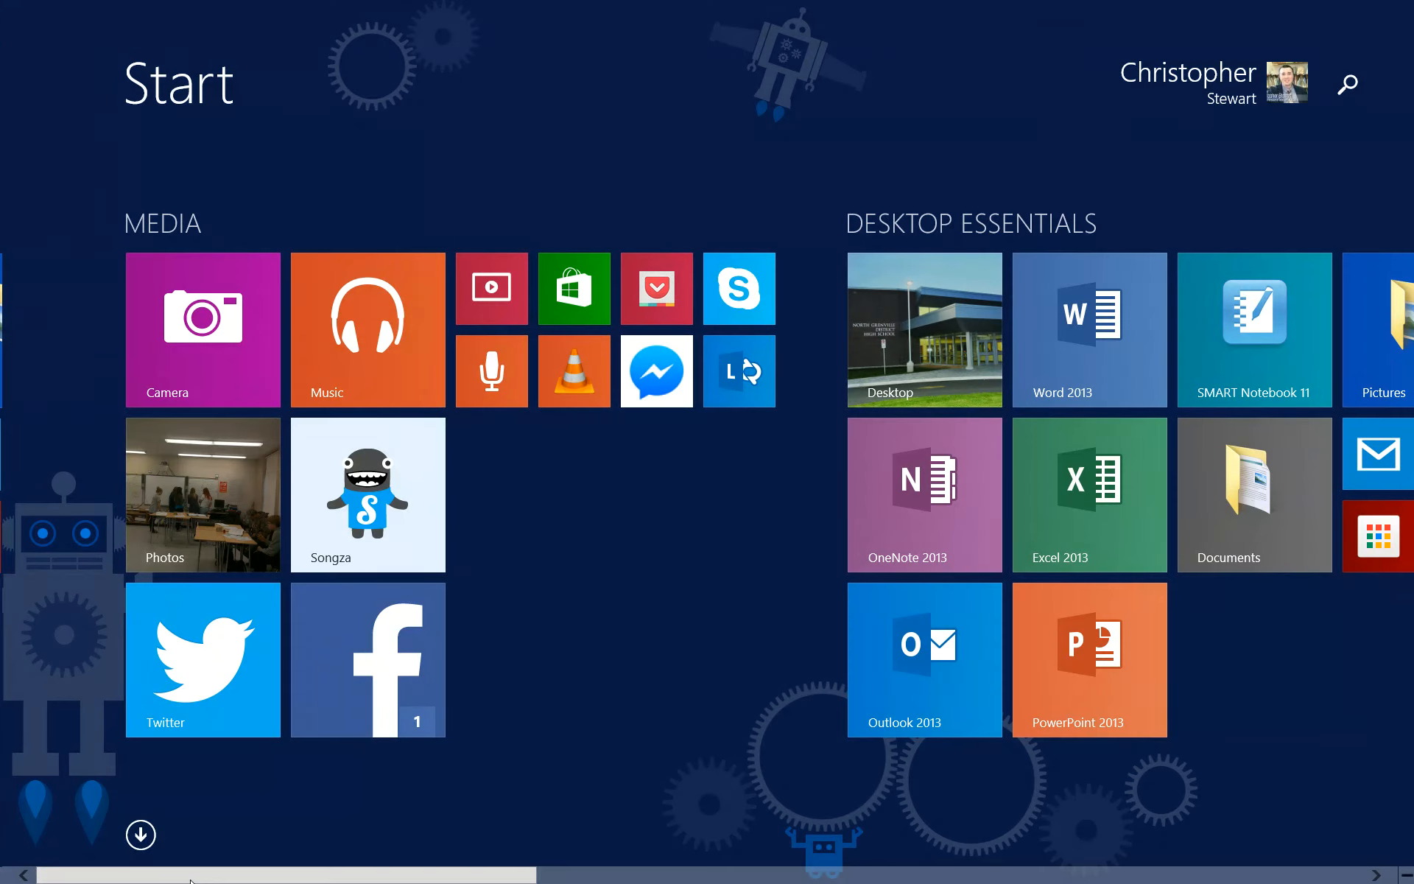
{"action": "scroll", "coordinate": [708, 442], "scroll_direction": "right", "scroll_amount": 10}
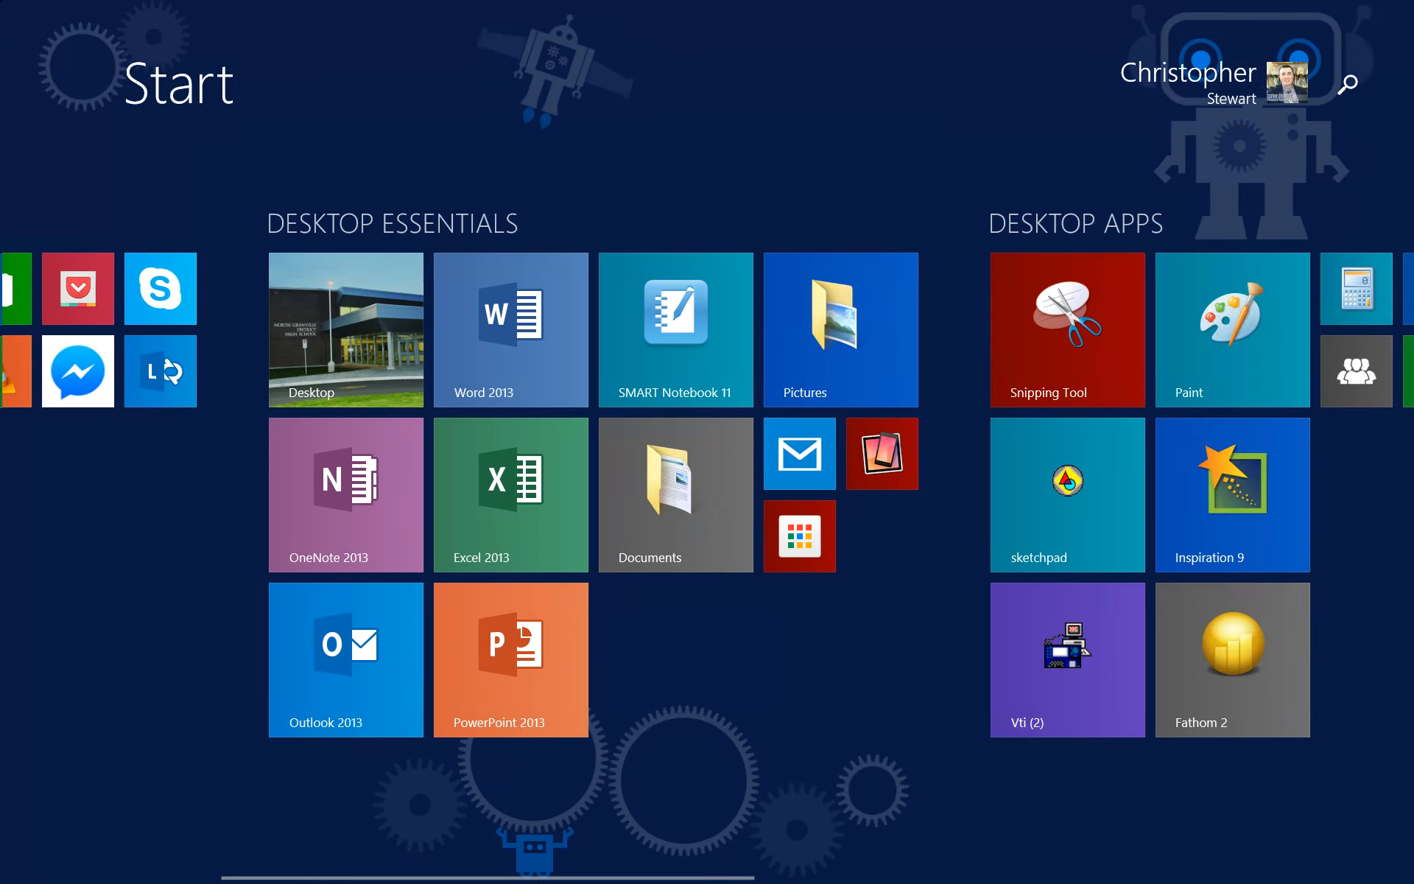
{"action": "scroll", "coordinate": [707, 442], "scroll_direction": "right", "scroll_amount": 3}
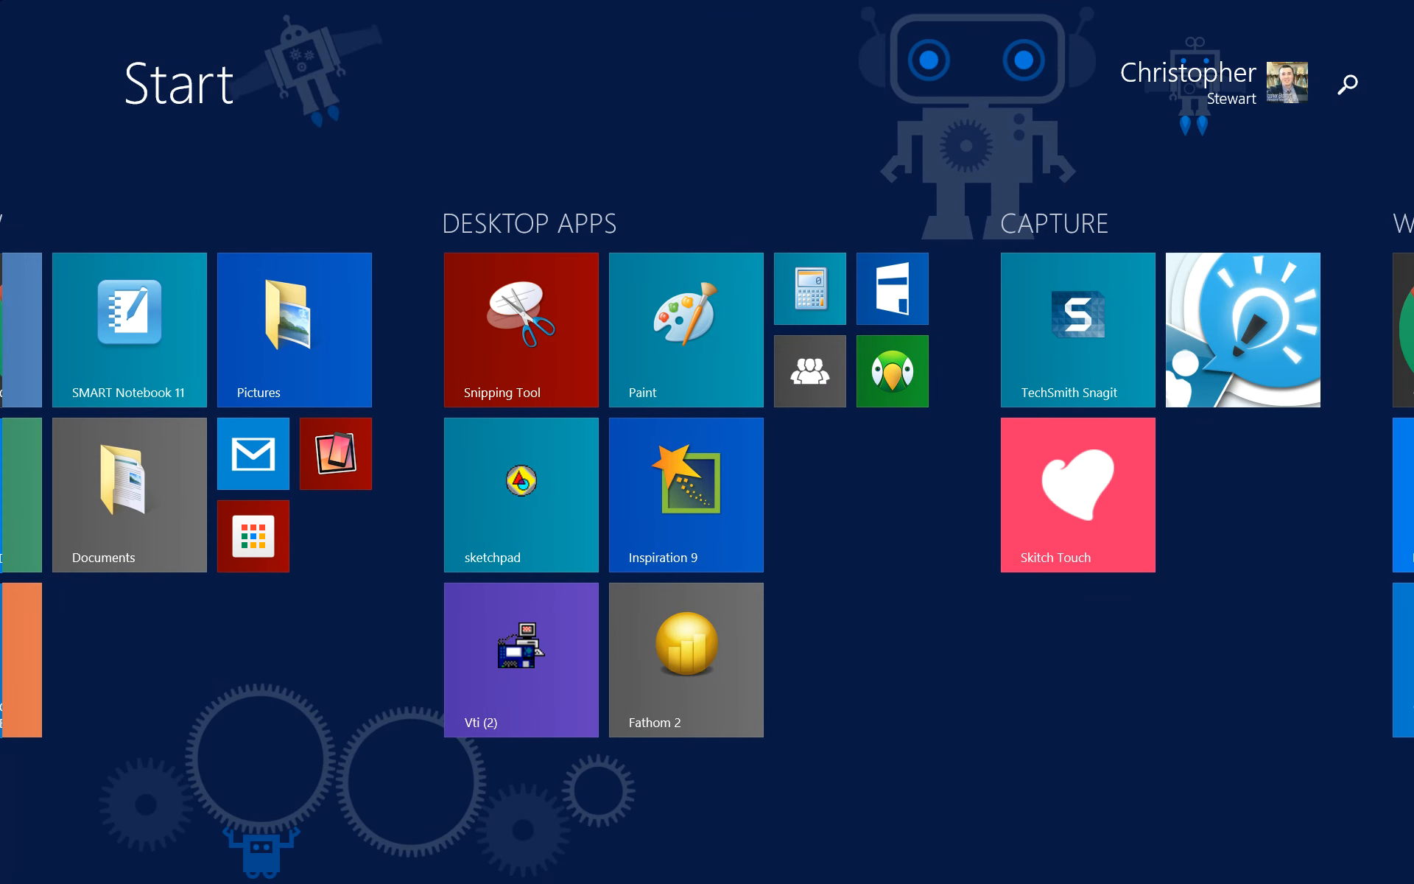
{"action": "key", "text": "super"}
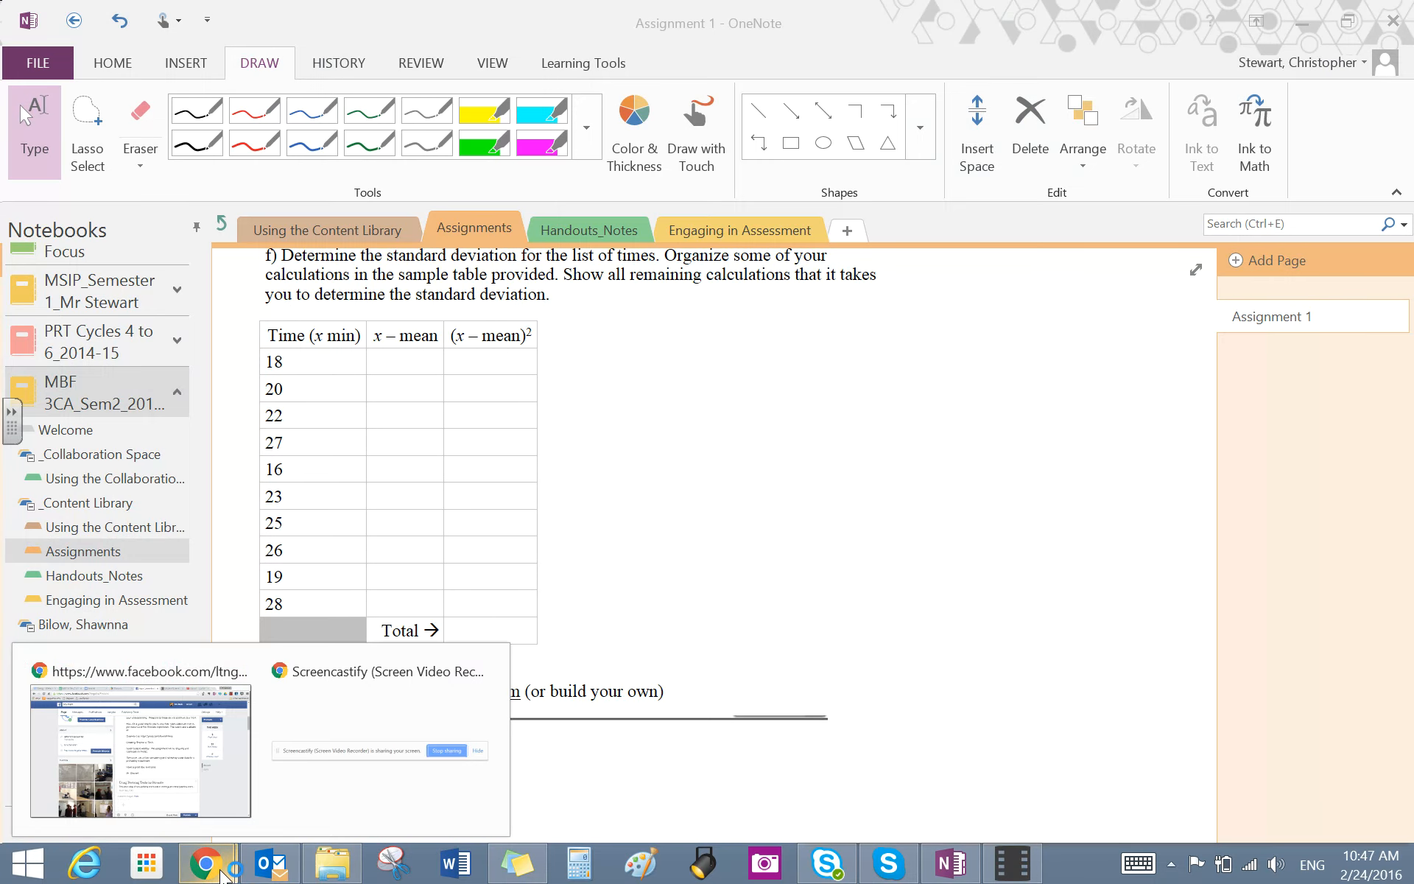
{"action": "mouse_move", "coordinate": [269, 863]}
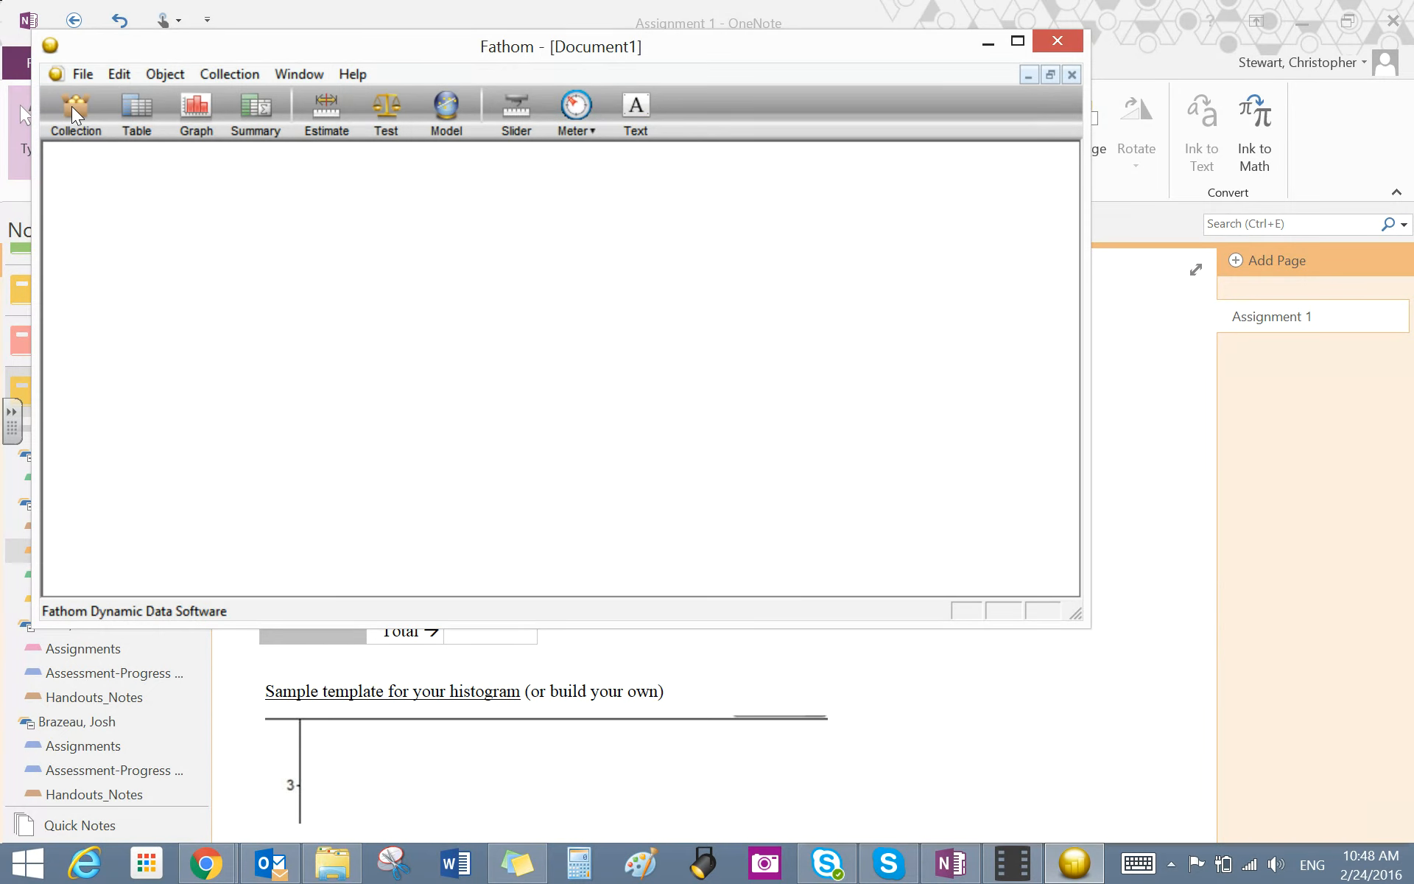
{"action": "left_click_drag", "start_coordinate": [72, 106], "coordinate": [182, 247]}
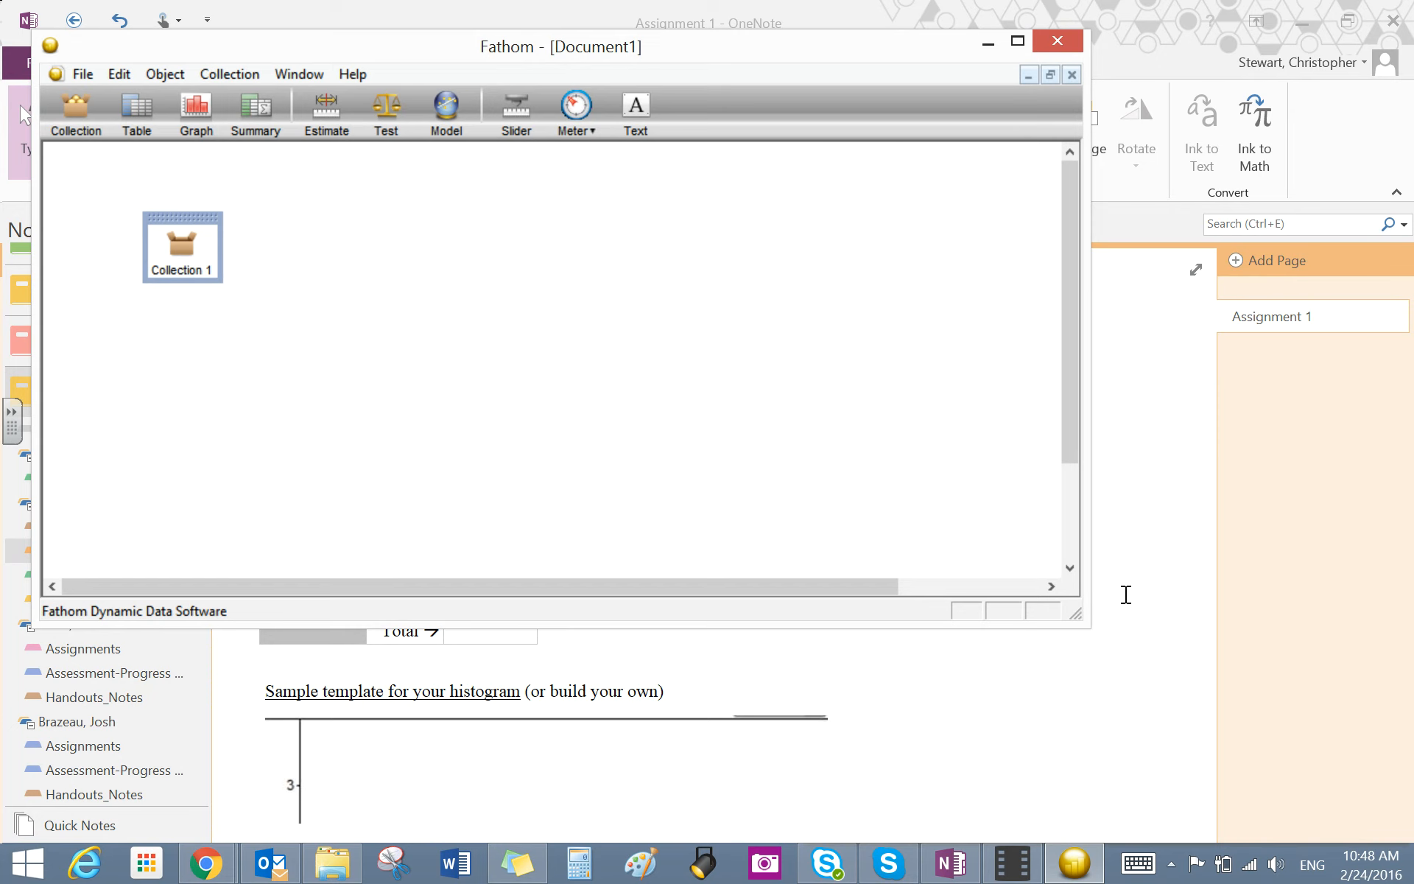
- Switch to OneNote and copy the values in the Time column of the standard deviation table
{"action": "left_click", "coordinate": [1127, 593]}
{"action": "scroll", "coordinate": [1127, 593], "scroll_direction": "down", "scroll_amount": 5}
{"action": "left_click", "coordinate": [593, 508]}
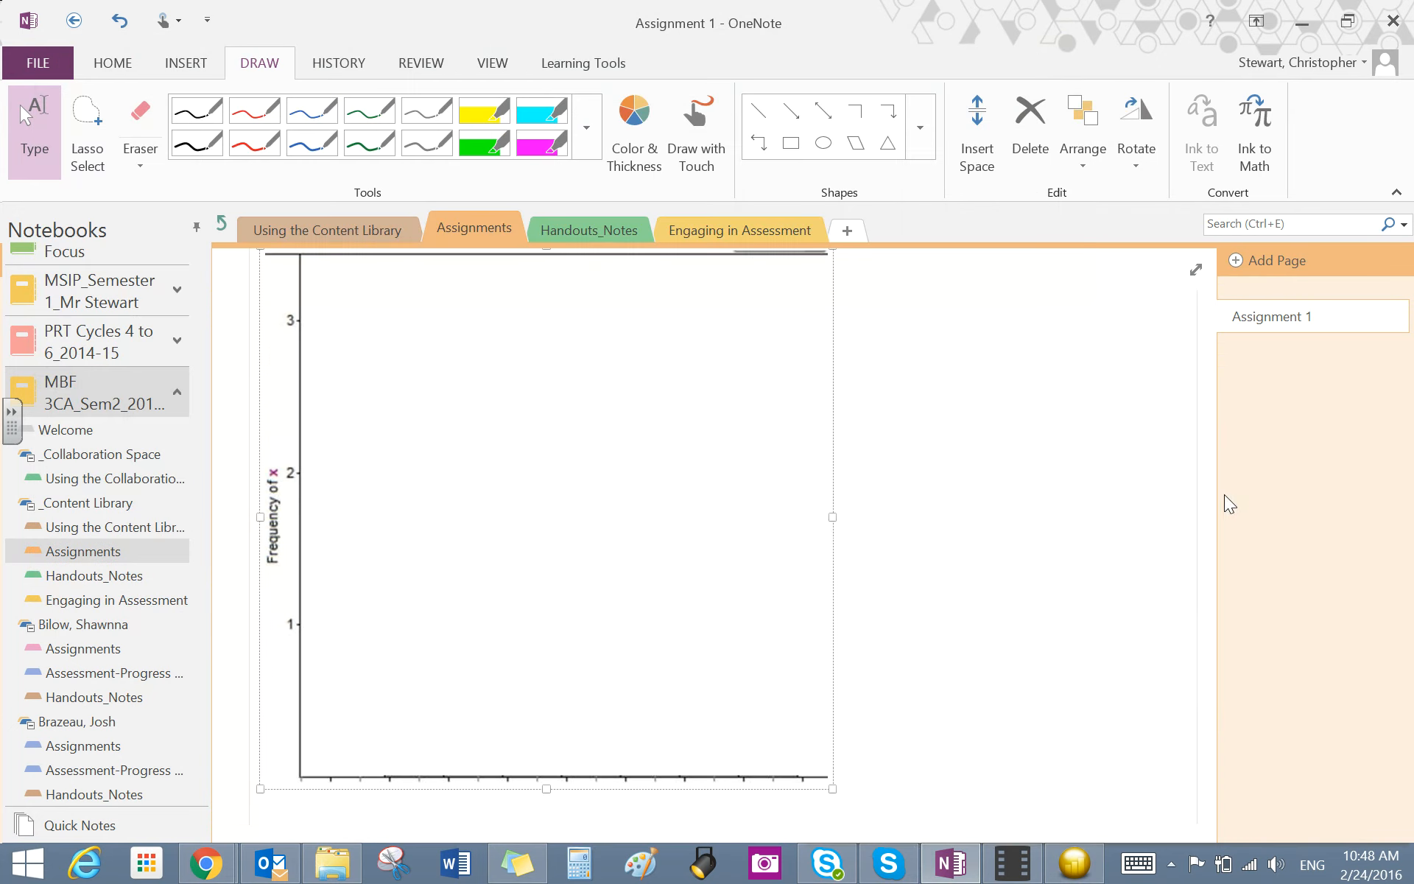
{"action": "scroll", "coordinate": [1224, 495], "scroll_direction": "up", "scroll_amount": 5}
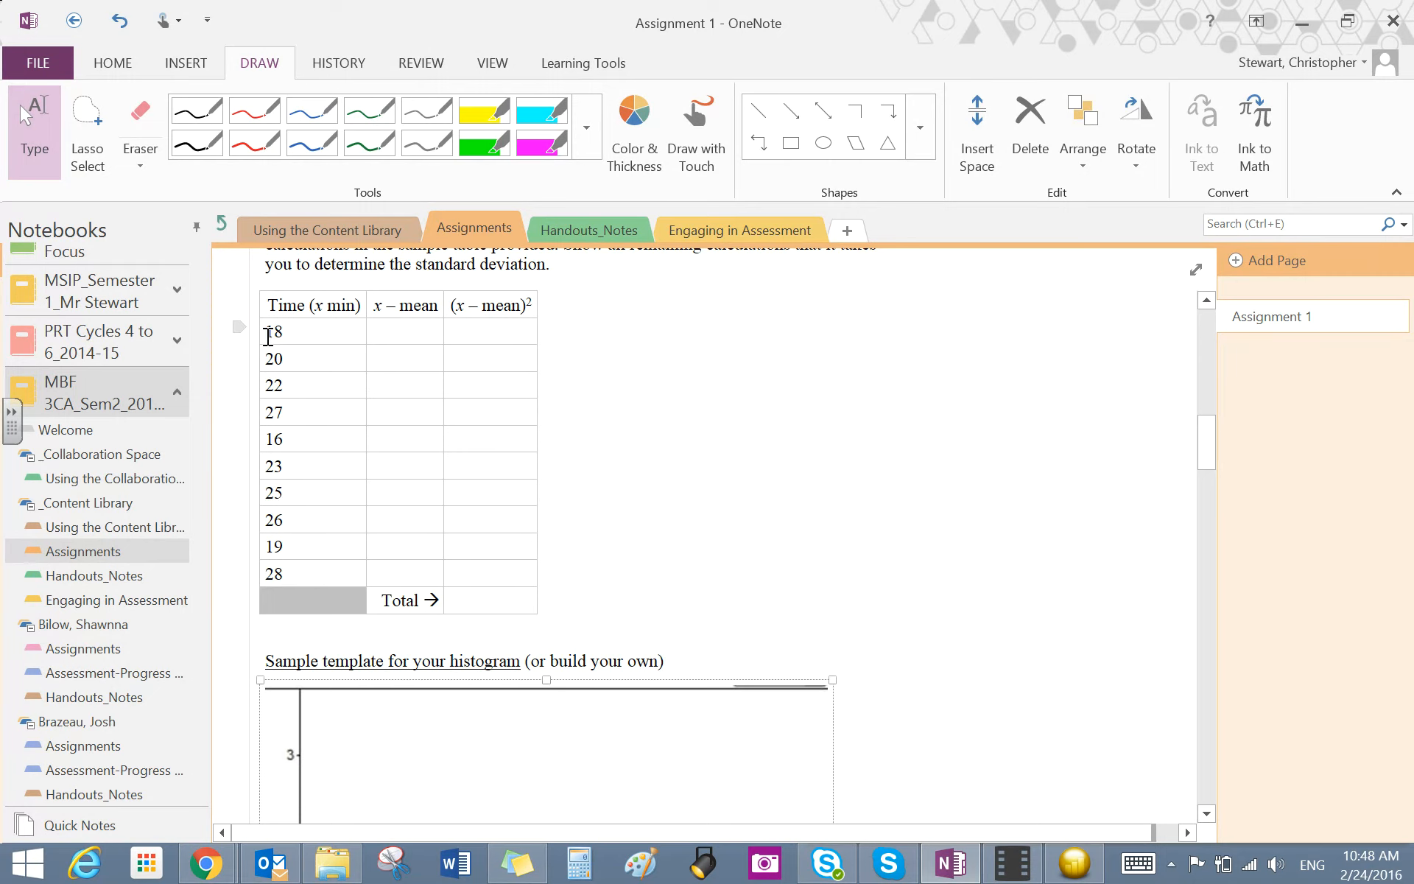
{"action": "left_click_drag", "start_coordinate": [271, 334], "coordinate": [303, 568]}
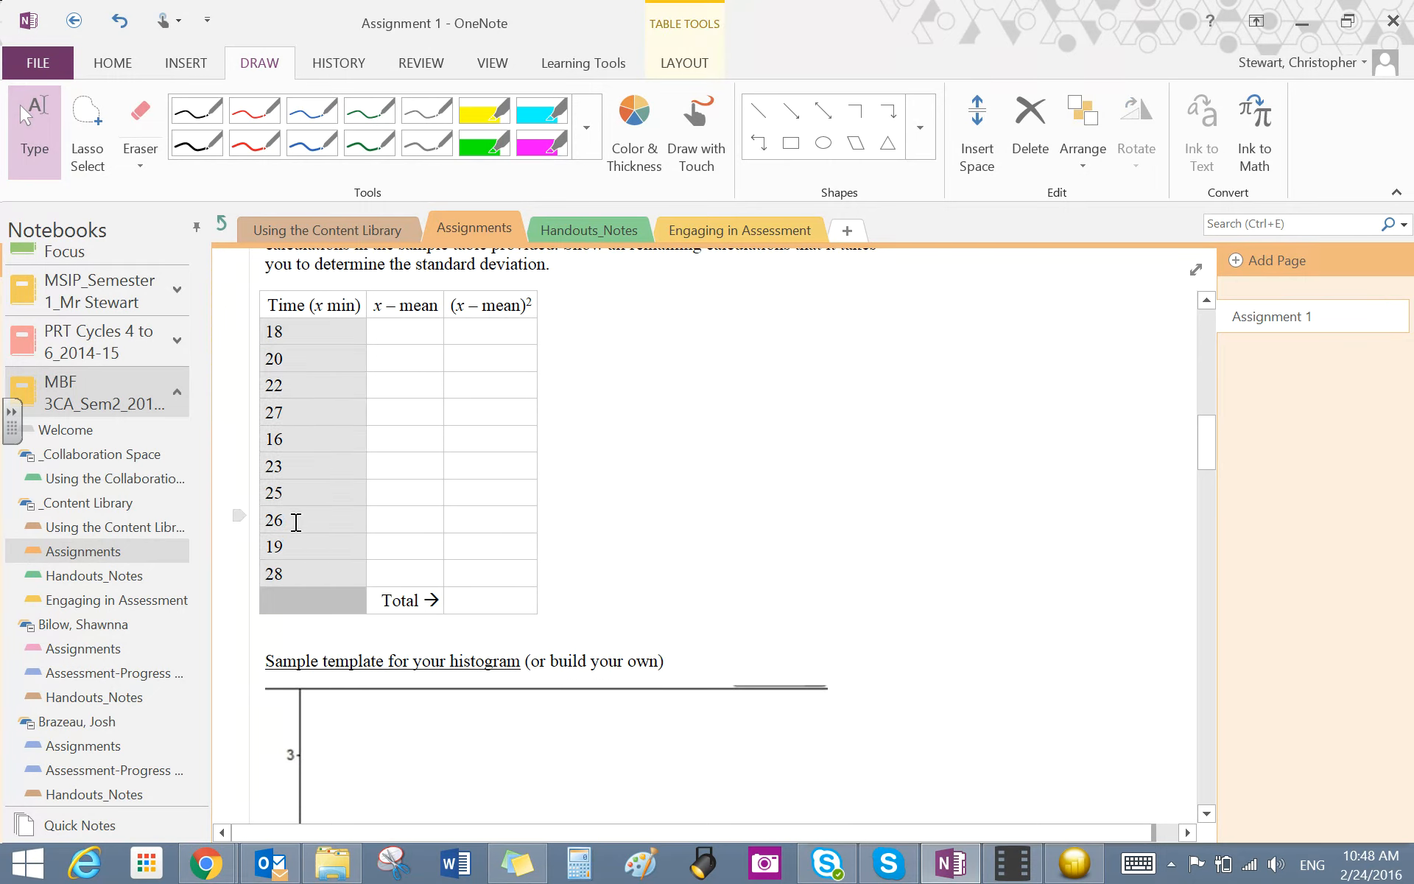
{"action": "right_click", "coordinate": [295, 527]}
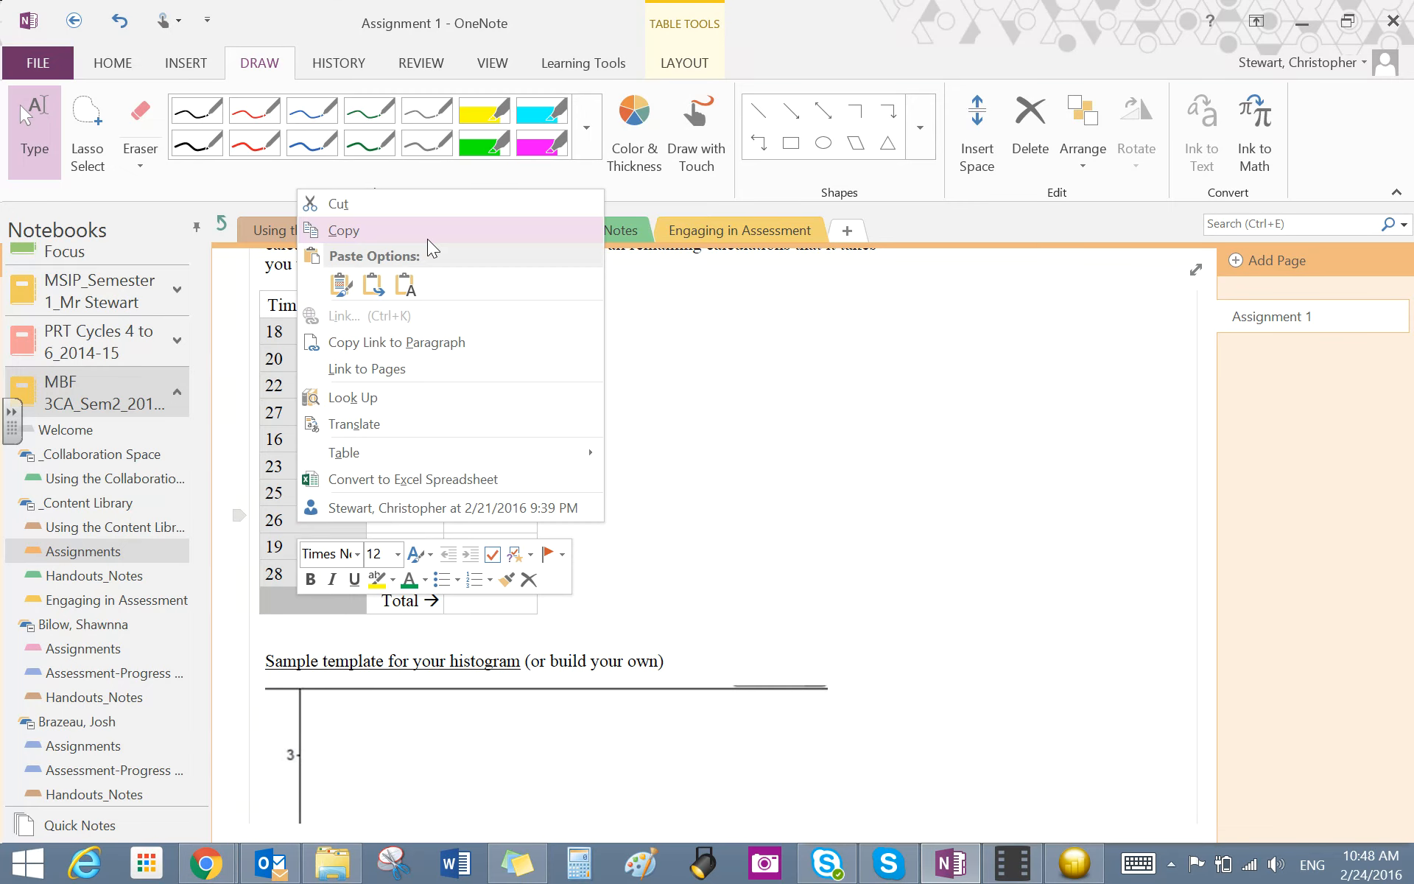
{"action": "left_click", "coordinate": [428, 236]}
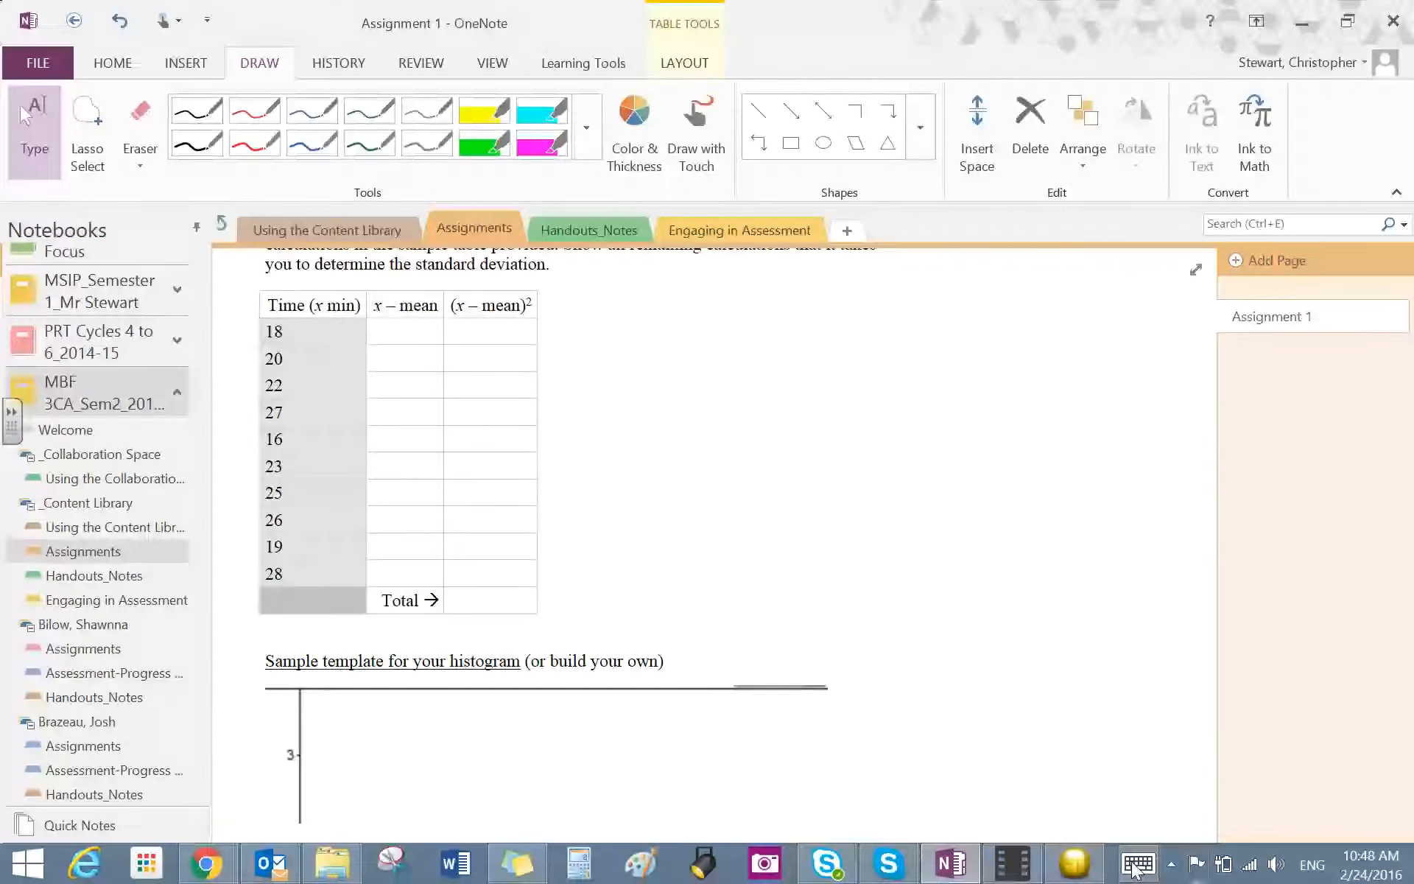
- Switch to Fathom, paste the copied times into the collection as cases, and add a case table tall enough for all rows
{"action": "left_click", "coordinate": [1077, 869]}
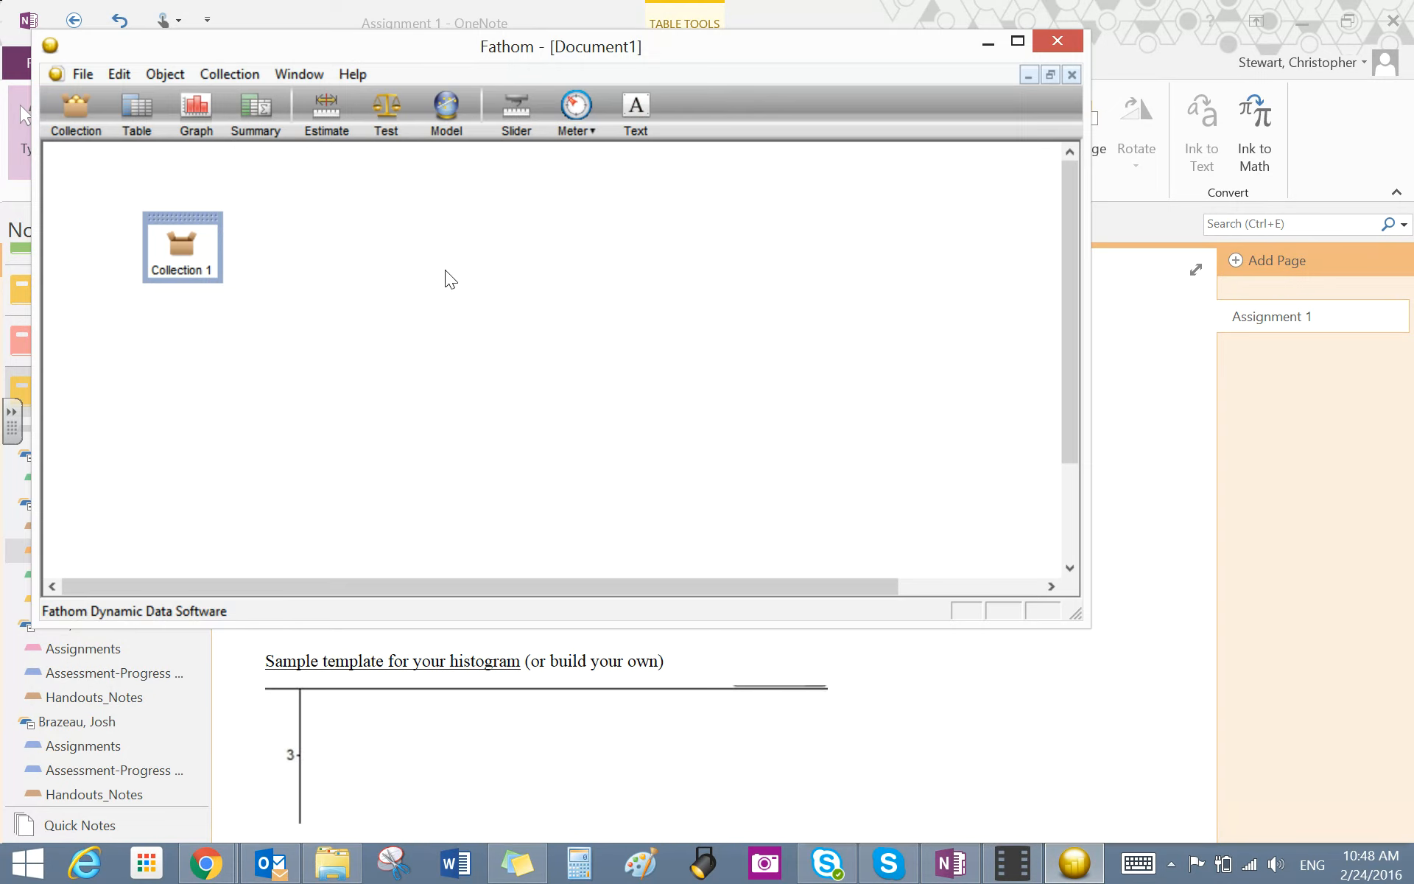
{"action": "right_click", "coordinate": [170, 255]}
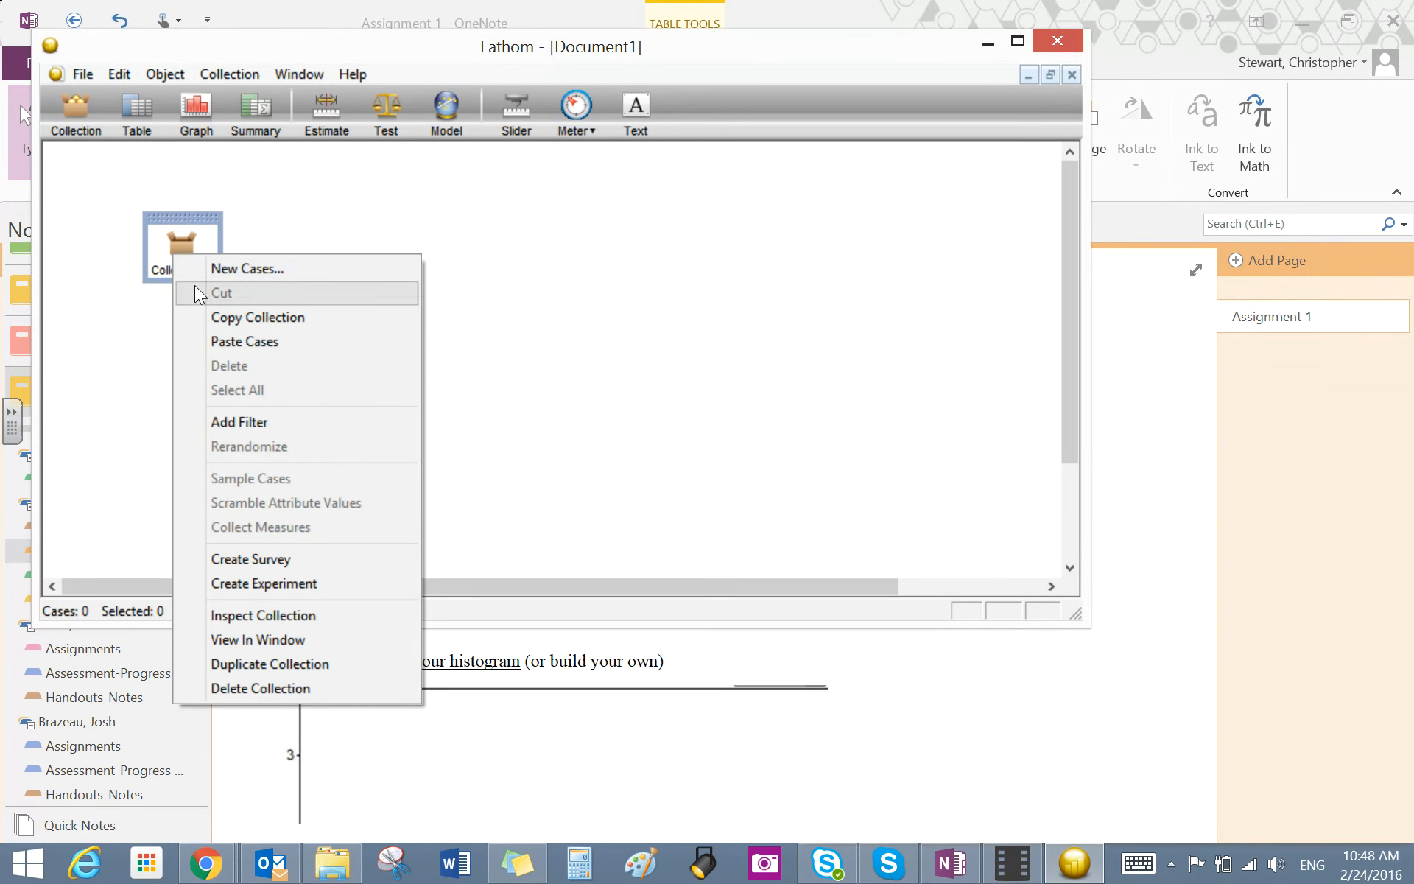
{"action": "left_click", "coordinate": [258, 342]}
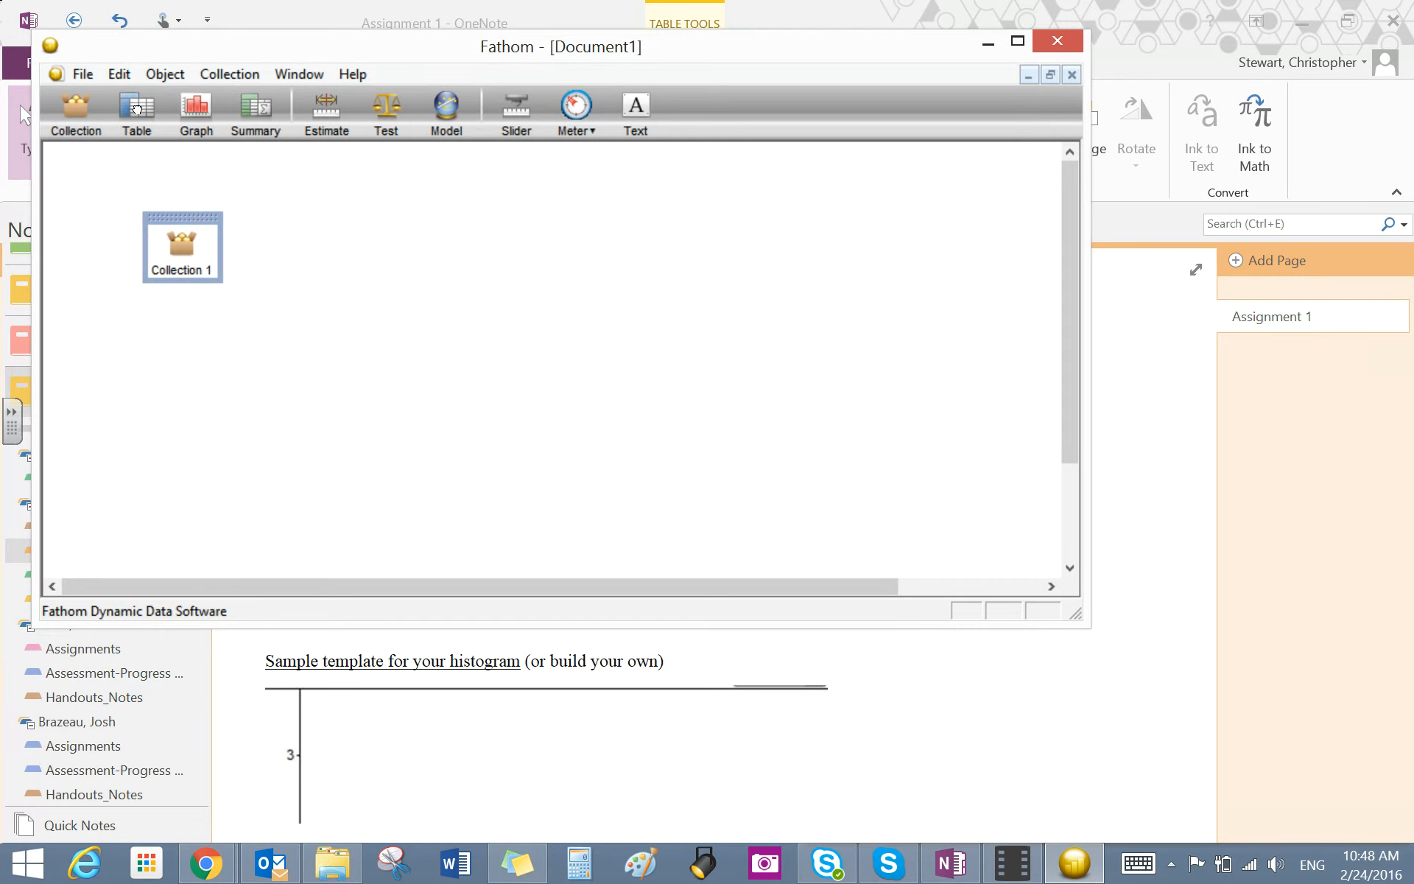
{"action": "left_click_drag", "start_coordinate": [138, 109], "coordinate": [239, 224]}
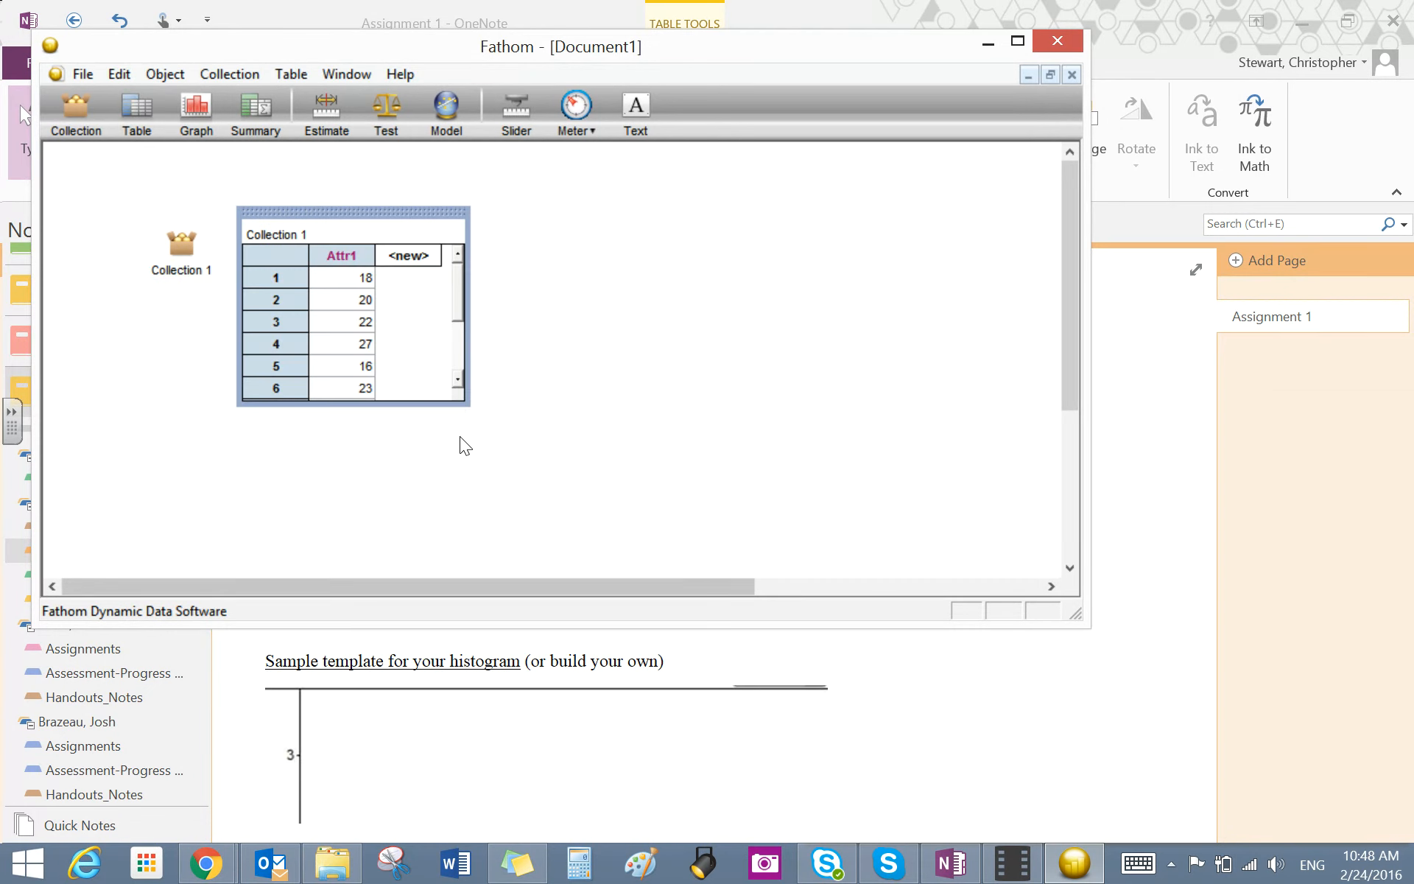
{"action": "left_click_drag", "start_coordinate": [465, 403], "coordinate": [424, 544]}
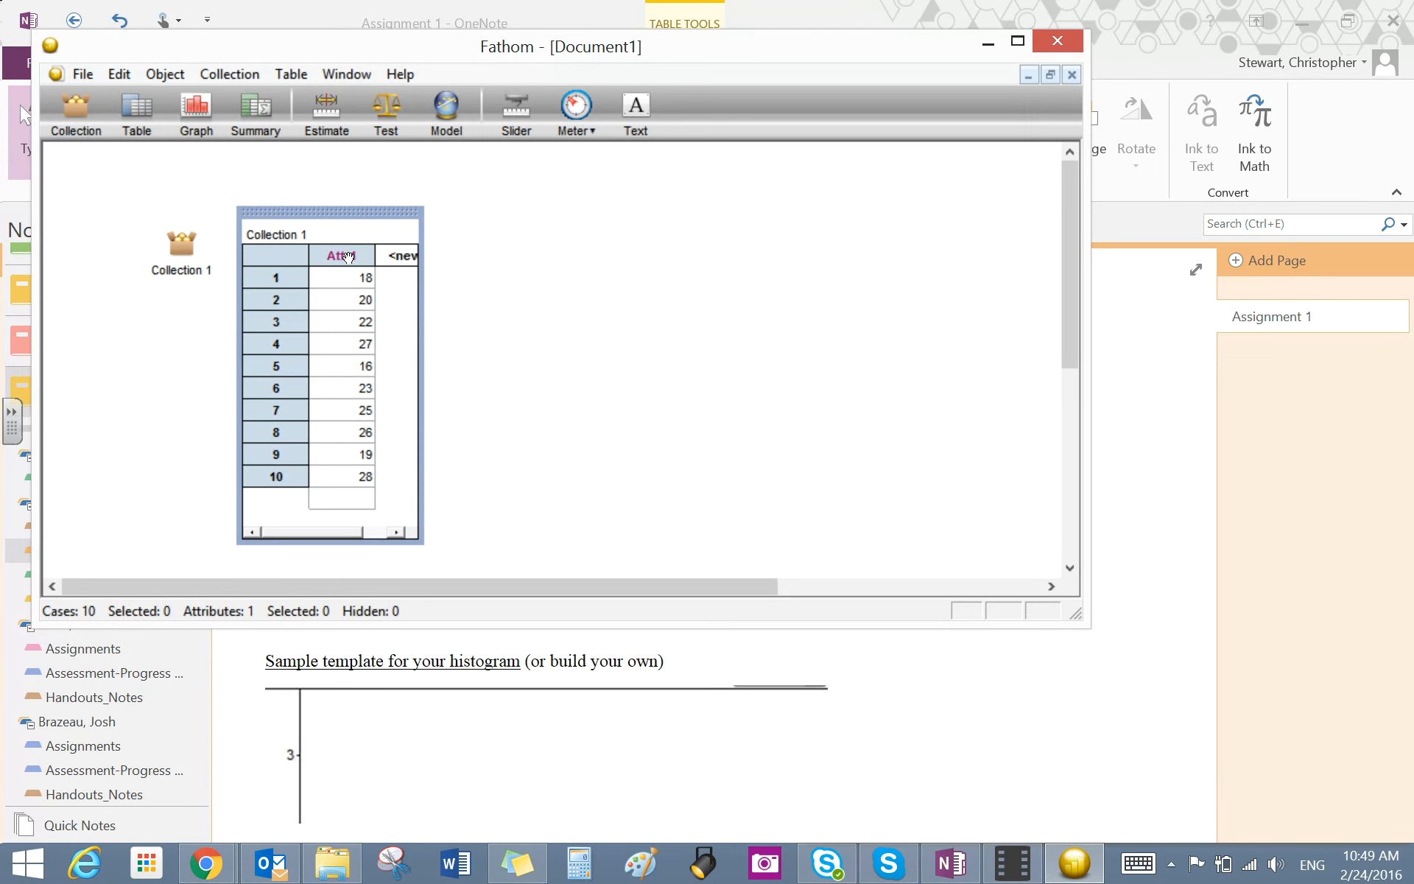
- Check the histogram template in OneNote, and rename the Fathom collection to Travel Times
{"action": "left_click", "coordinate": [1118, 530]}
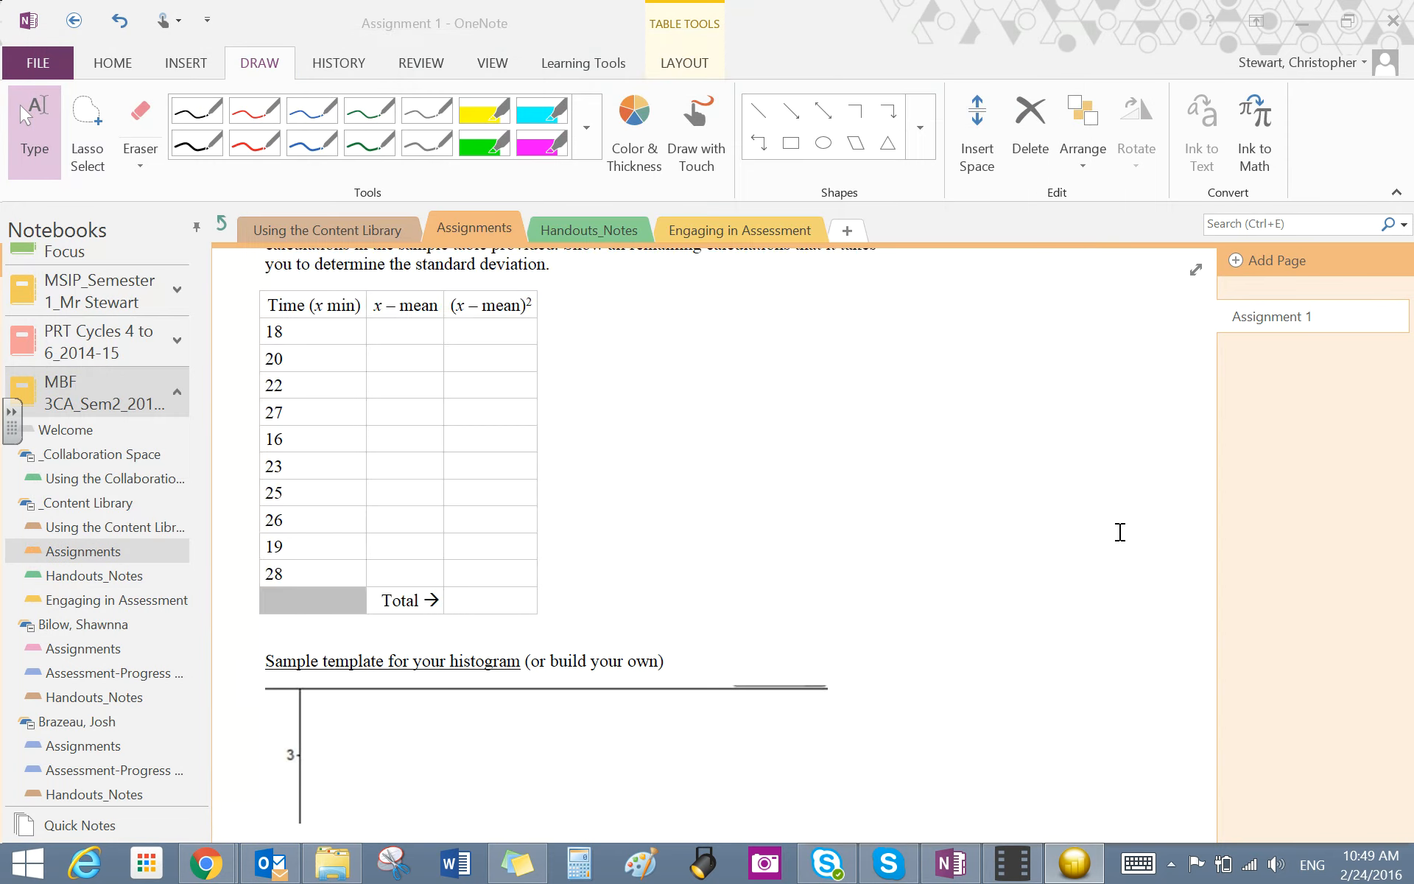
{"action": "scroll", "coordinate": [1208, 508], "scroll_direction": "down", "scroll_amount": 5}
{"action": "left_click_drag", "start_coordinate": [1202, 490], "coordinate": [1209, 454]}
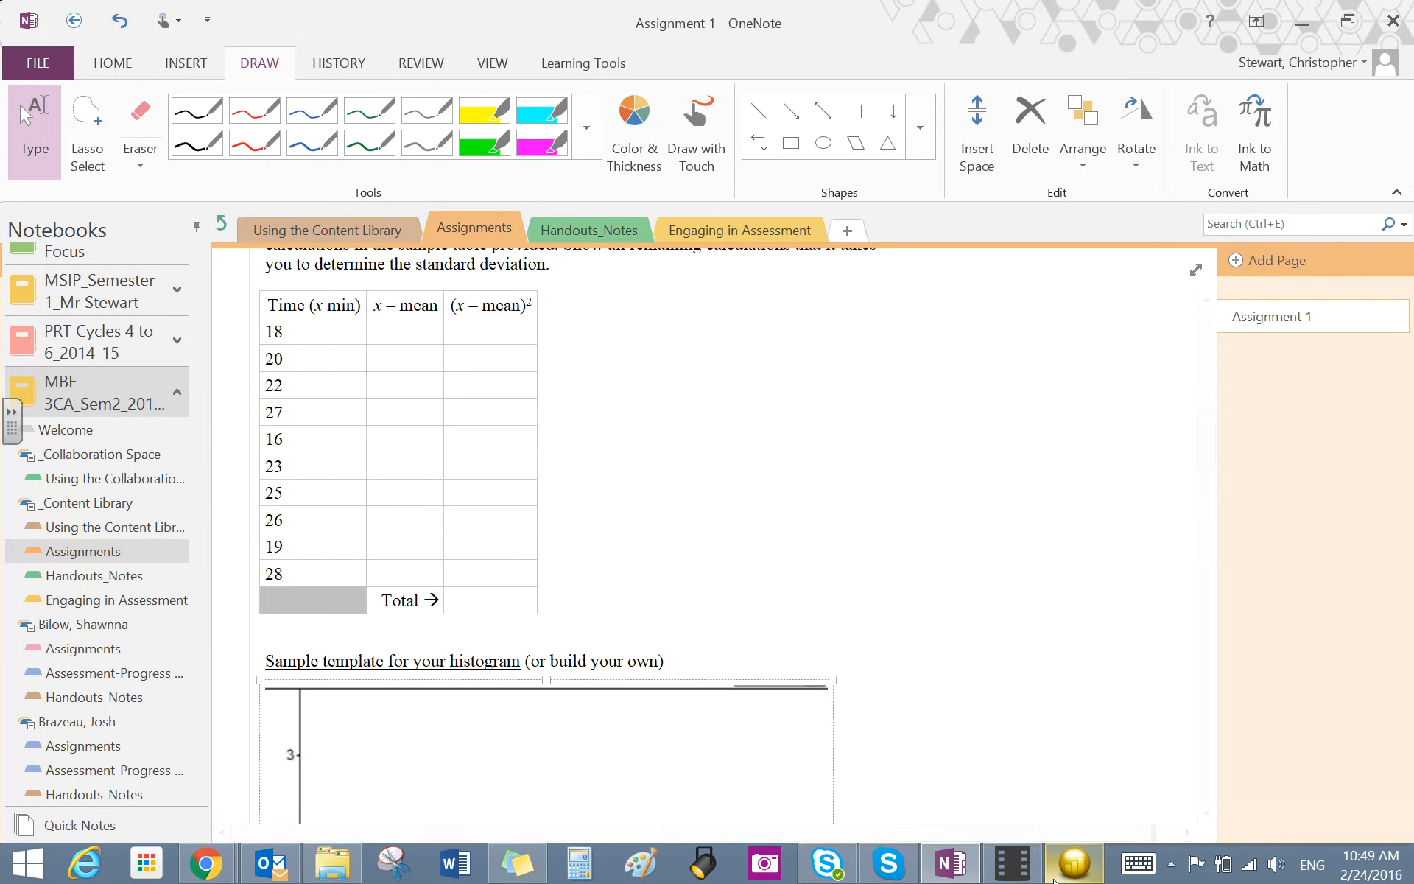
{"action": "left_click", "coordinate": [1055, 877]}
{"action": "double_click", "coordinate": [278, 236]}
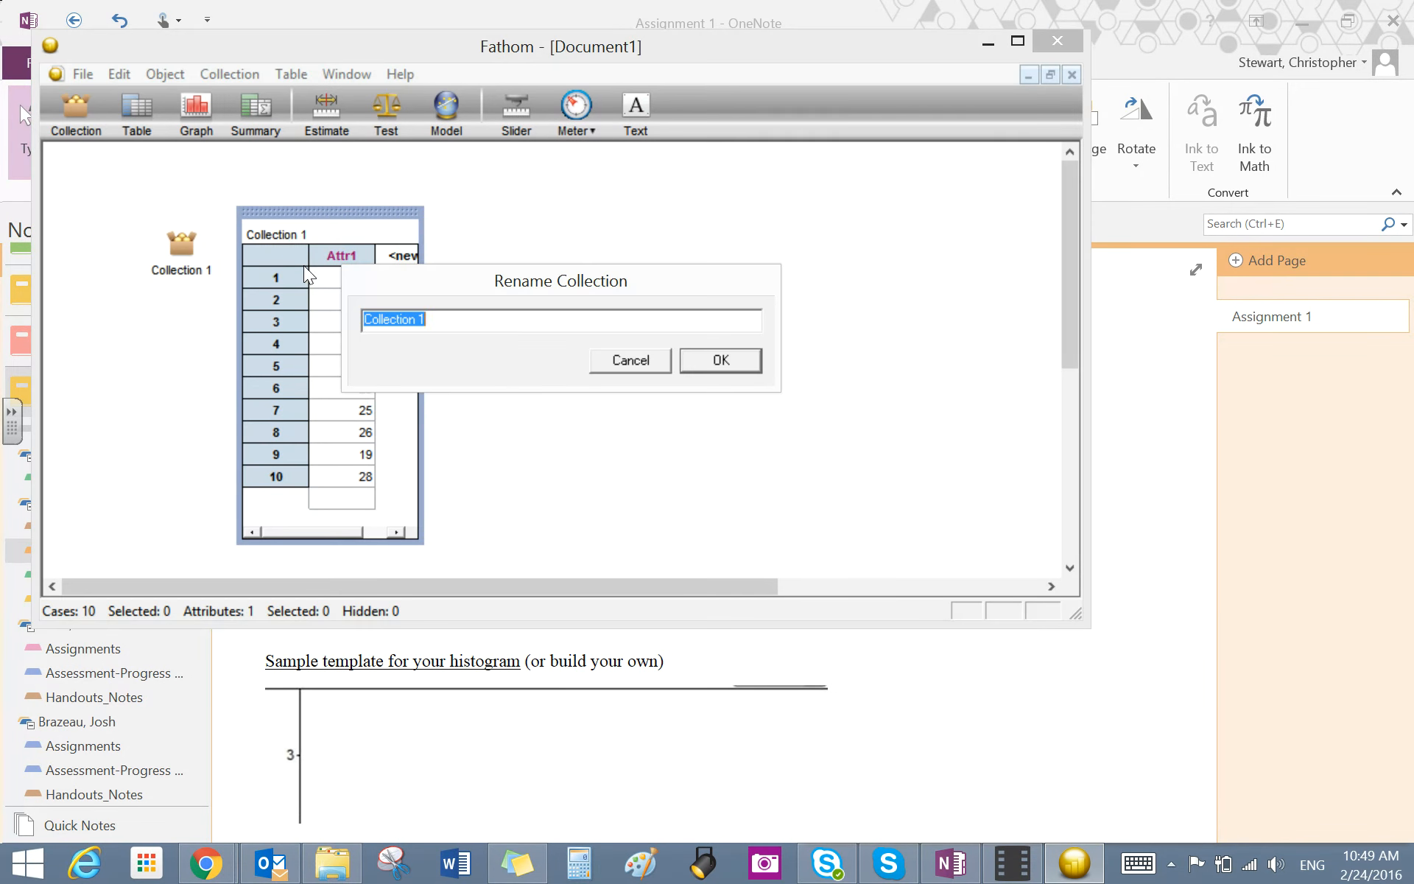
{"action": "type", "text": "Travel Times"}
{"action": "key", "text": "Return"}
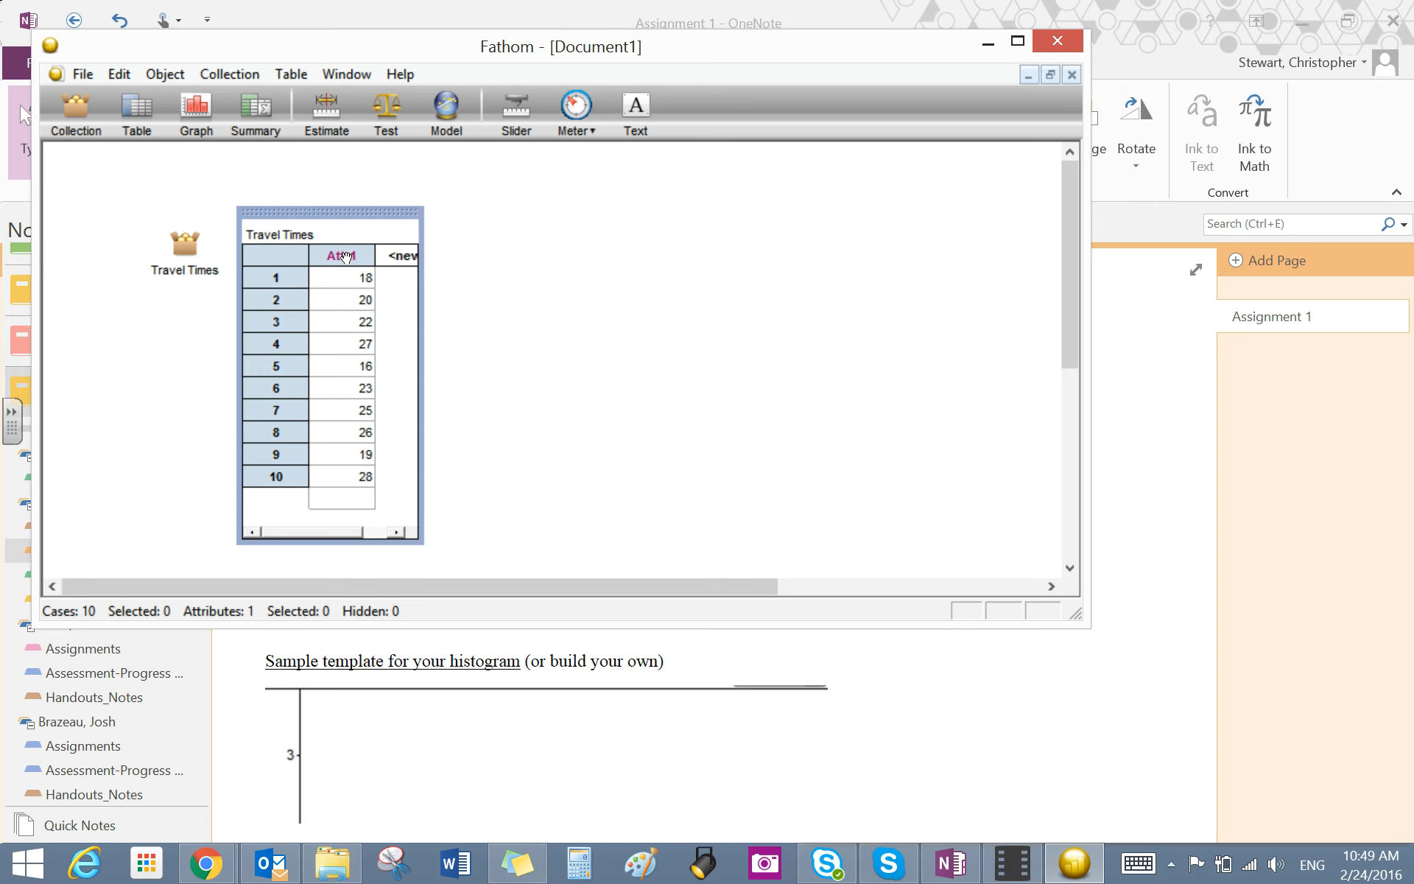
- Rename the table's Attr1 attribute to Frequency
{"action": "left_click", "coordinate": [346, 256]}
{"action": "left_click", "coordinate": [345, 257]}
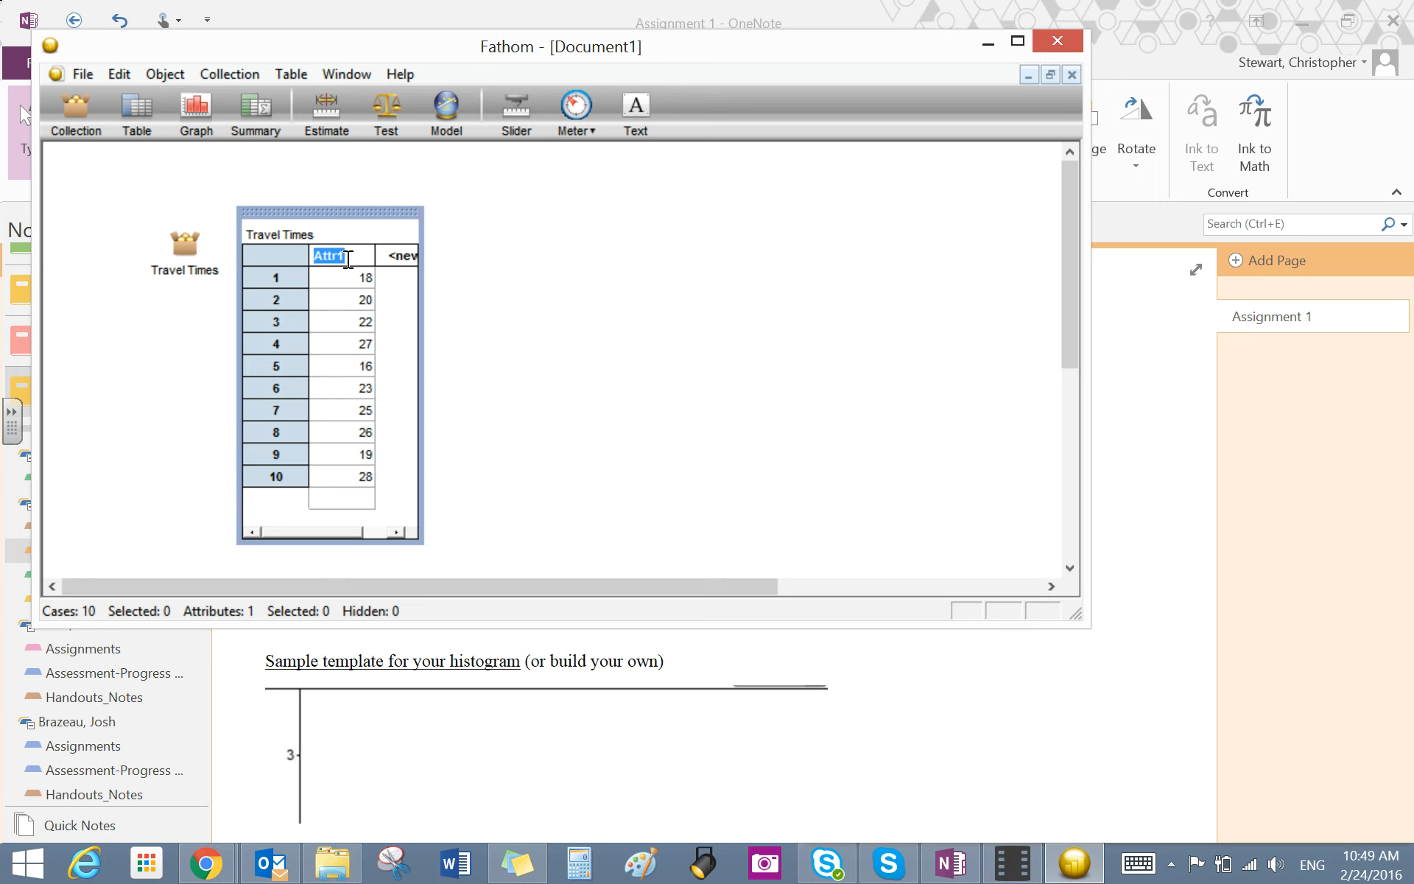
{"action": "type", "text": "Frequency"}
{"action": "key", "text": "Return"}
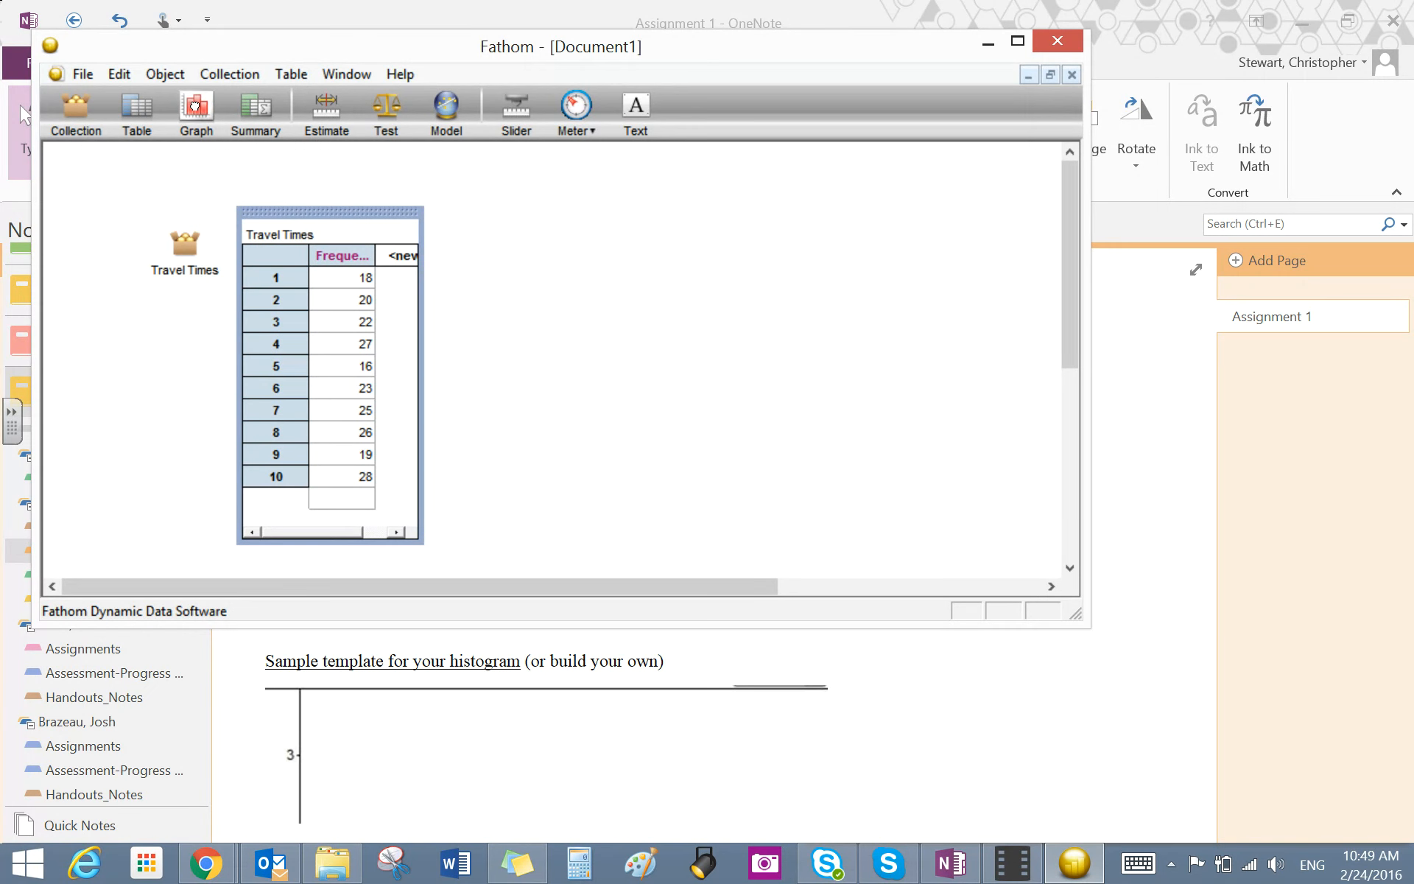
- Add an empty graph beside the table and assign the Frequency attribute to its horizontal axis
{"action": "left_click_drag", "start_coordinate": [207, 131], "coordinate": [523, 233]}
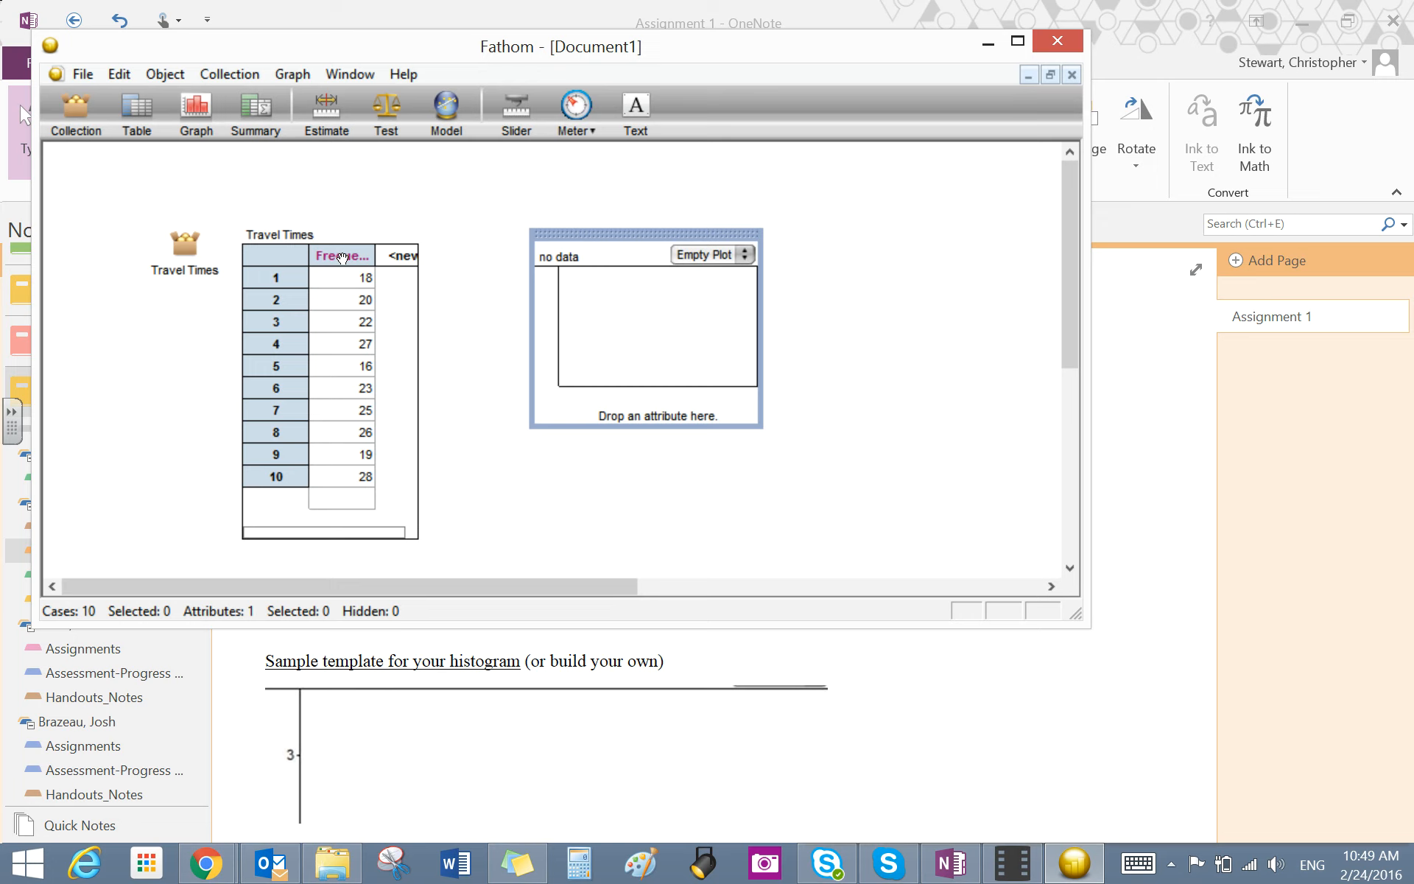
{"action": "left_click", "coordinate": [343, 257]}
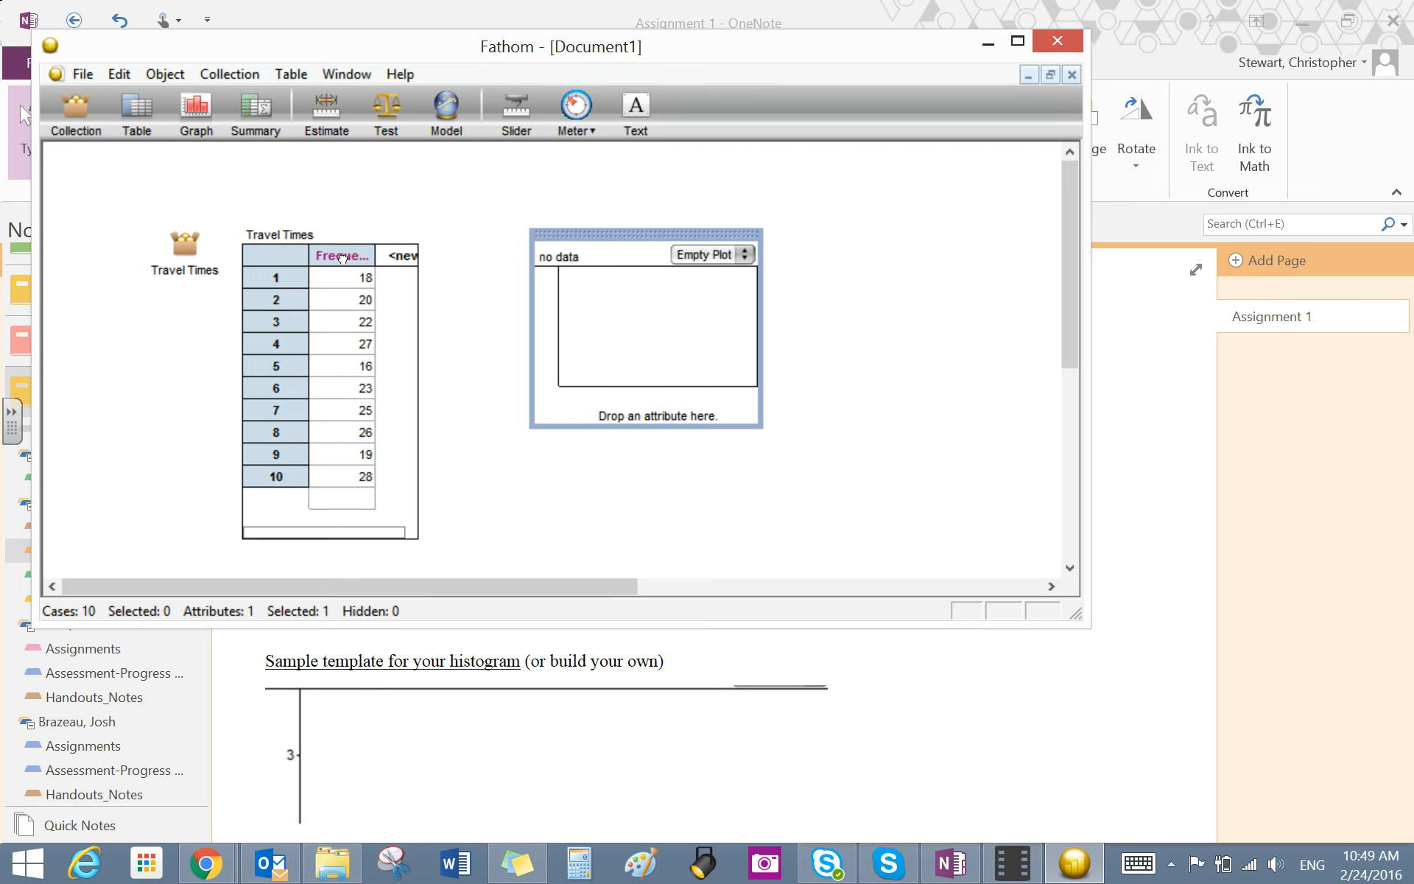
{"action": "left_click", "coordinate": [343, 257]}
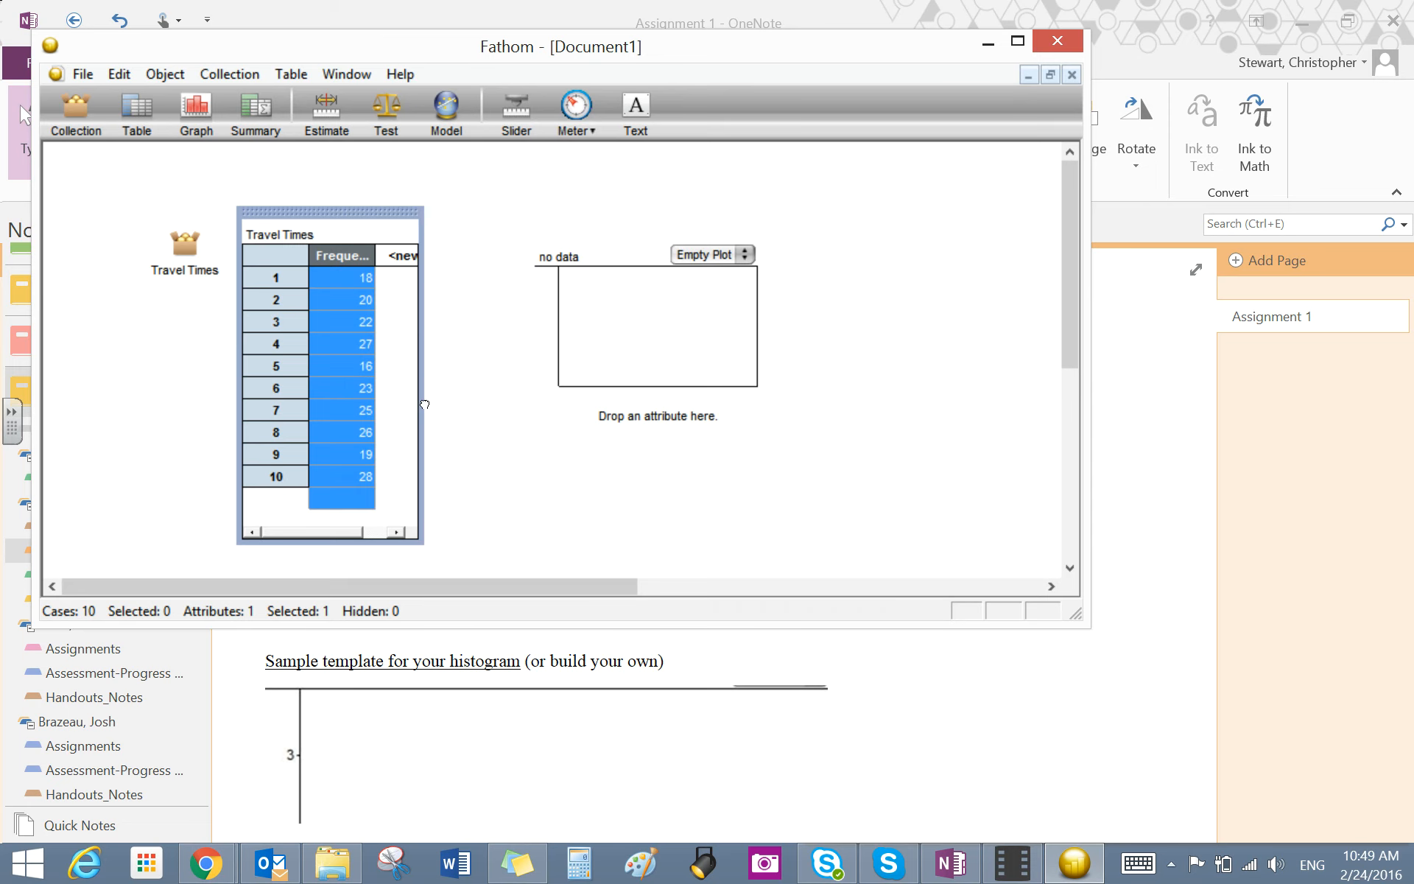
{"action": "left_click_drag", "start_coordinate": [652, 437], "coordinate": [662, 414]}
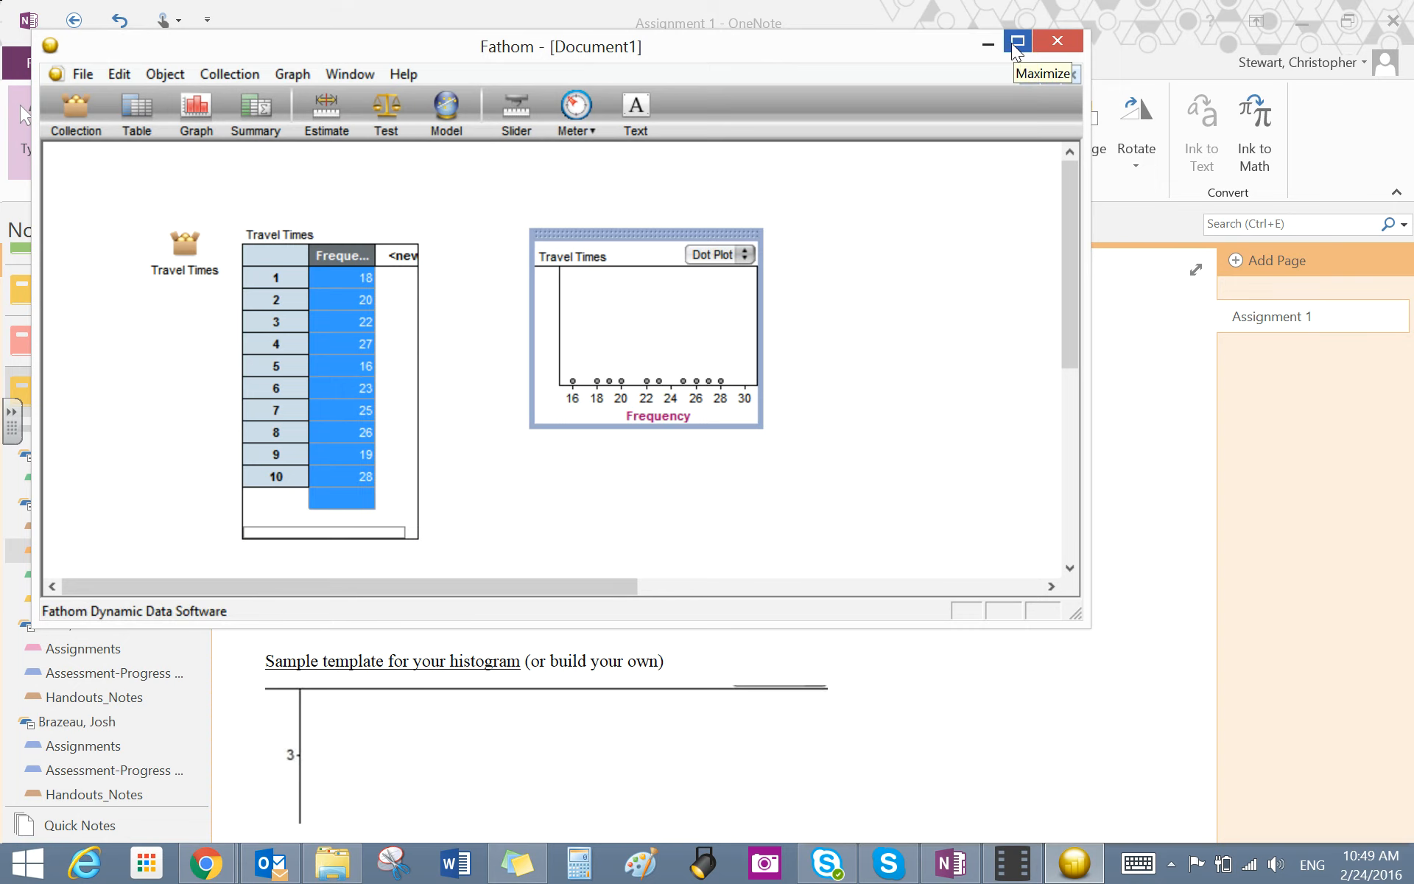
- Change the dot plot to a histogram and enlarge the graph in the maximized Fathom window
{"action": "left_click", "coordinate": [742, 255]}
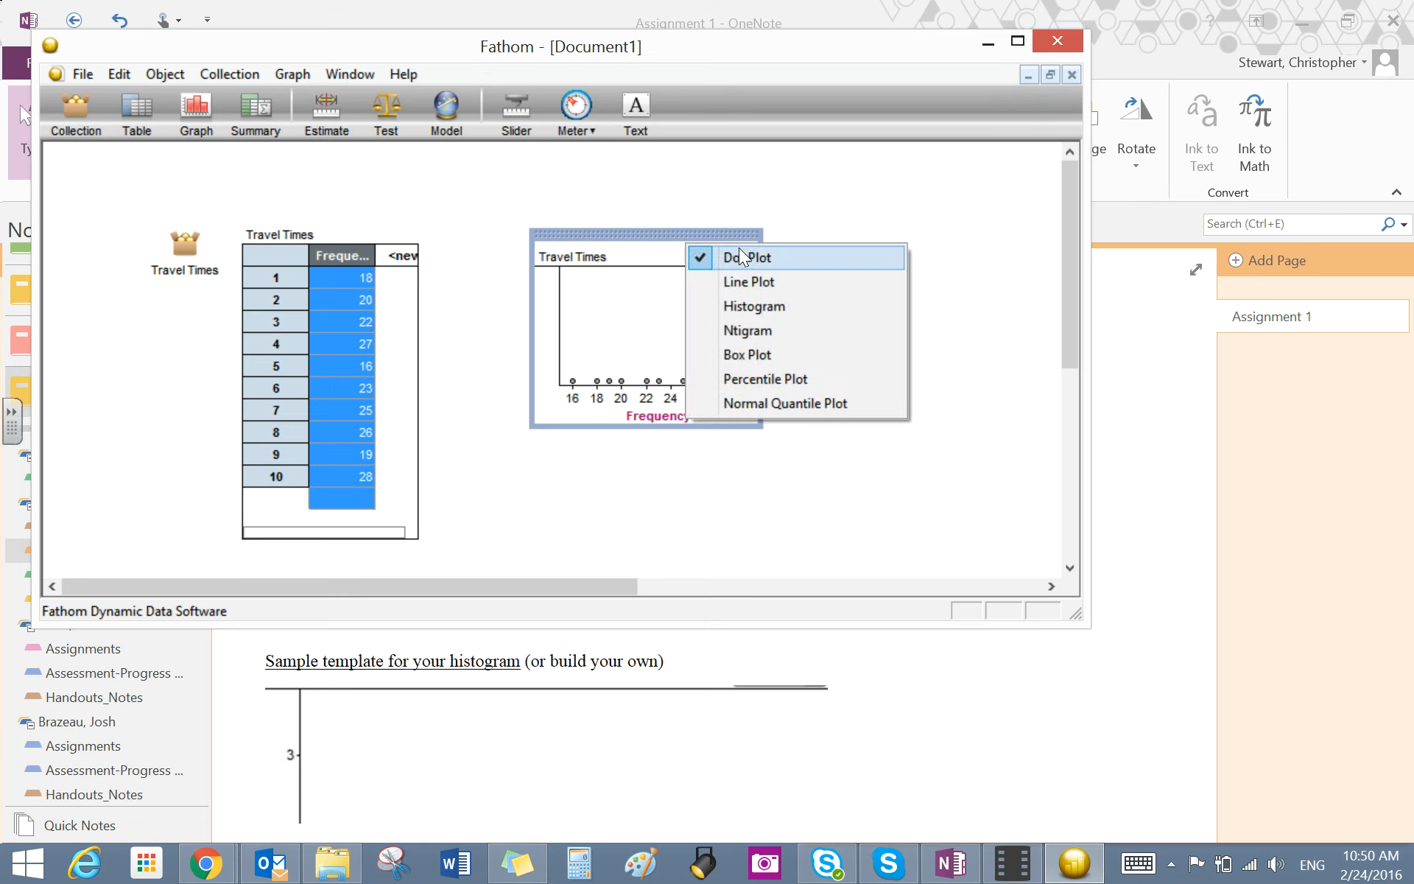
{"action": "left_click", "coordinate": [757, 306]}
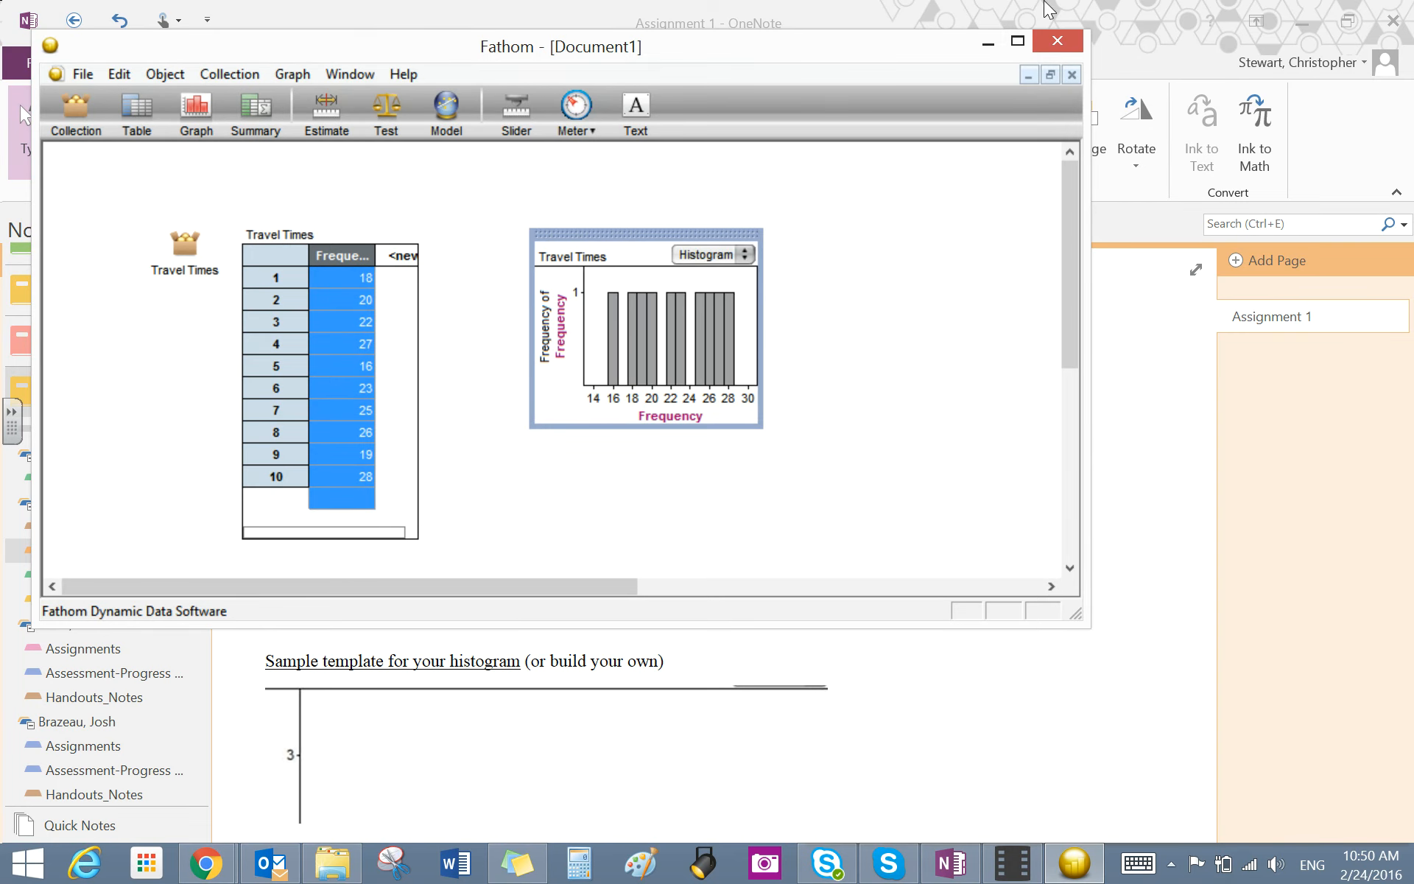
{"action": "left_click", "coordinate": [1009, 44]}
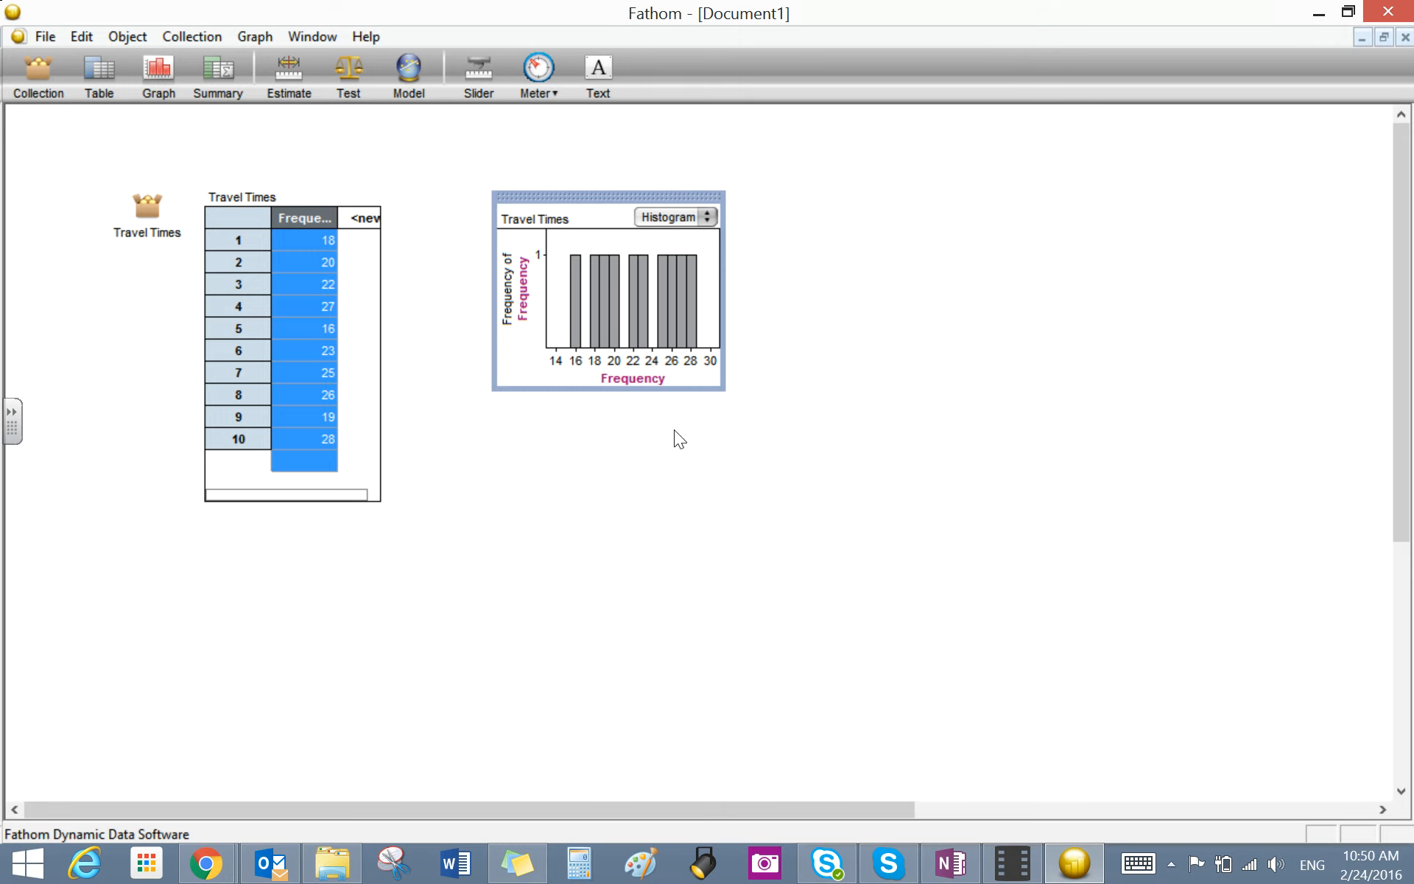
{"action": "left_click_drag", "start_coordinate": [720, 391], "coordinate": [937, 626]}
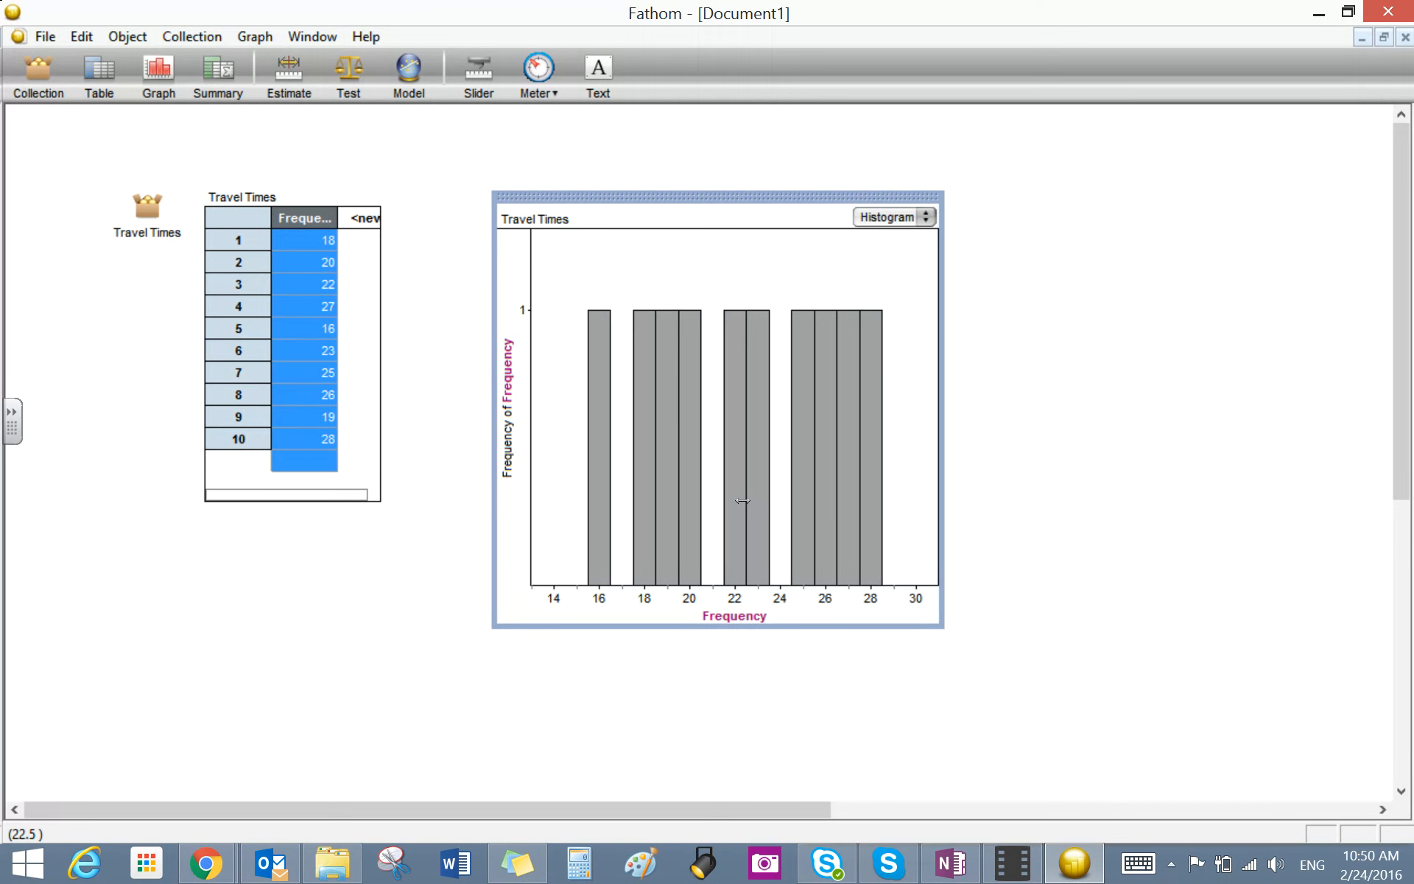
- Widen the histogram bins to about 1.96 and fit the taller bars by rescaling the vertical axis and slightly enlarging the graph
{"action": "left_click_drag", "start_coordinate": [743, 501], "coordinate": [732, 502]}
{"action": "left_click_drag", "start_coordinate": [732, 501], "coordinate": [723, 509]}
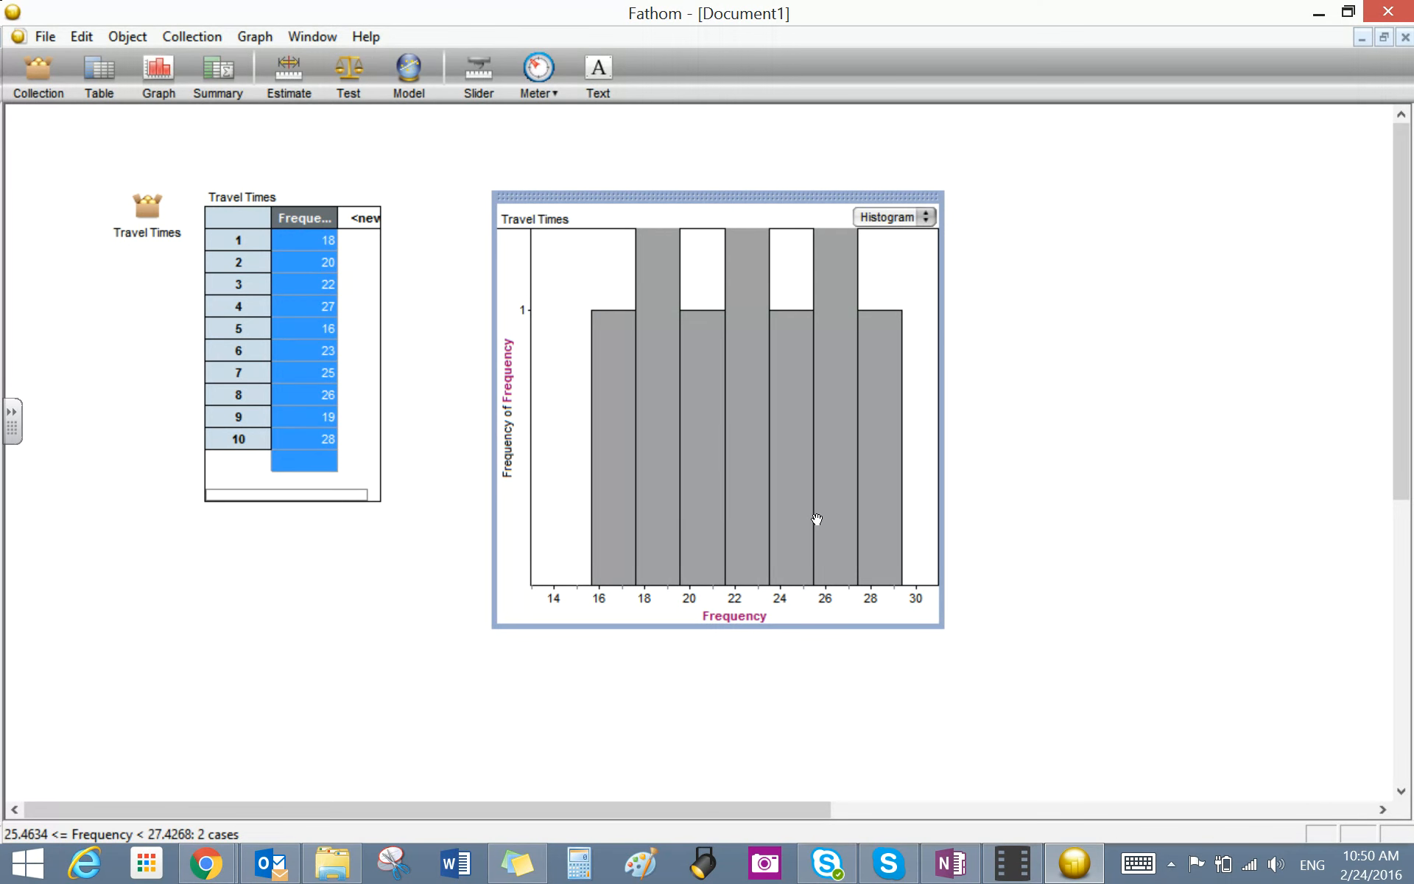
{"action": "left_click_drag", "start_coordinate": [515, 355], "coordinate": [530, 481]}
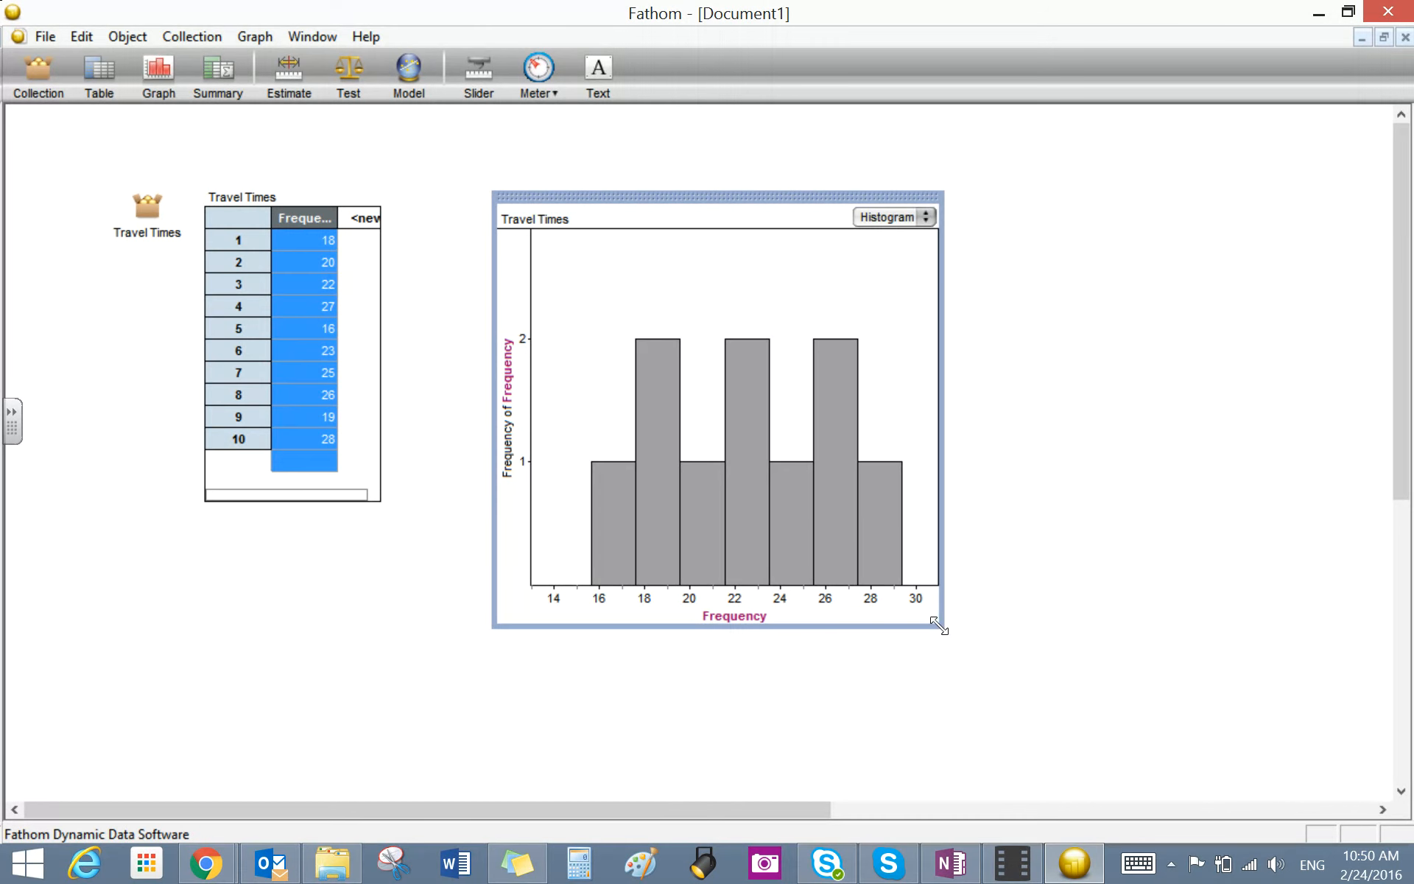
{"action": "left_click_drag", "start_coordinate": [941, 627], "coordinate": [965, 647]}
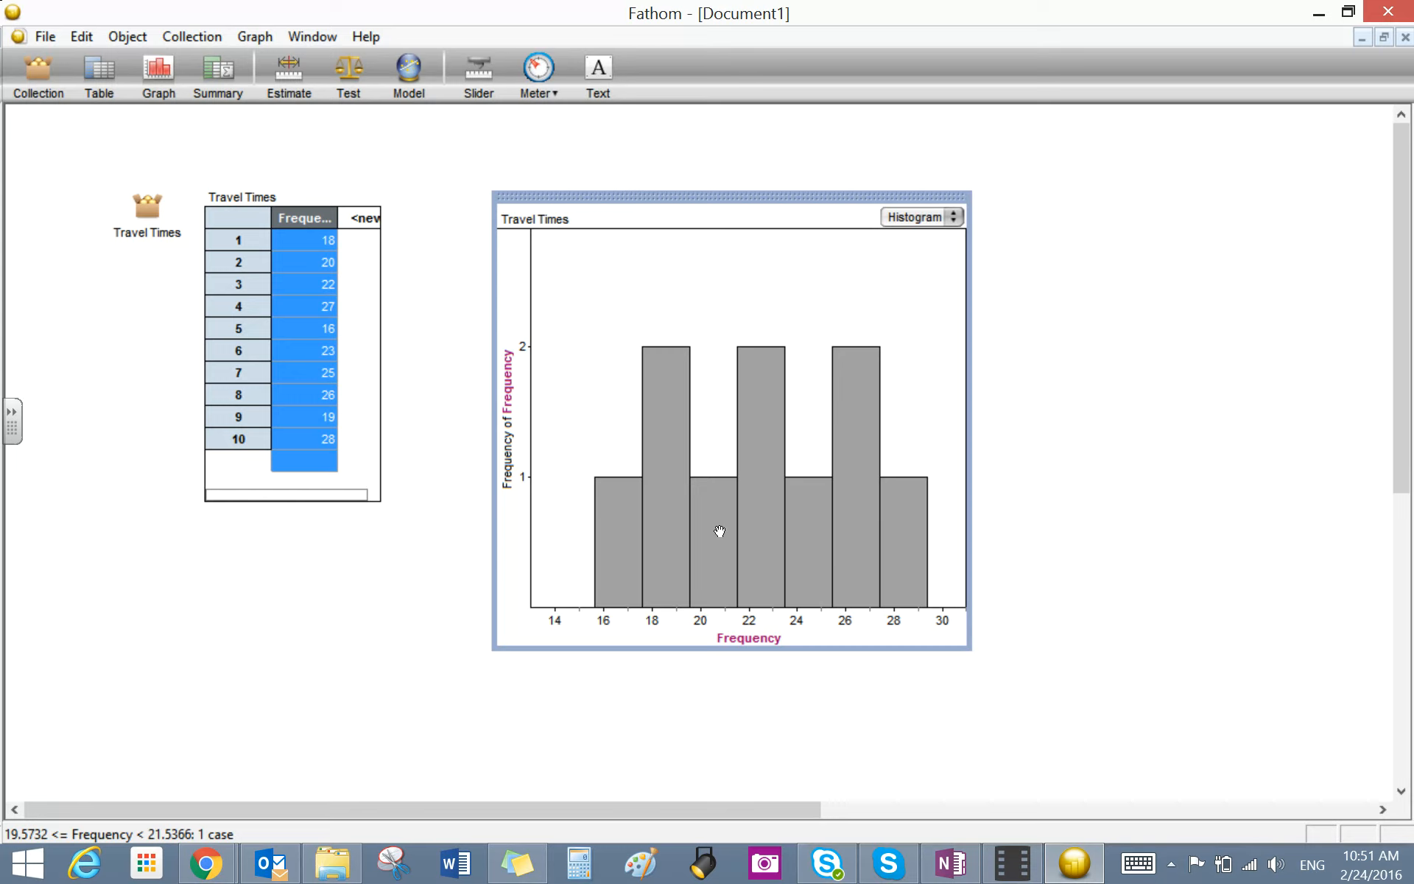
- Inspect the histogram's properties beside the graph and set binWidth to 2
{"action": "double_click", "coordinate": [707, 312]}
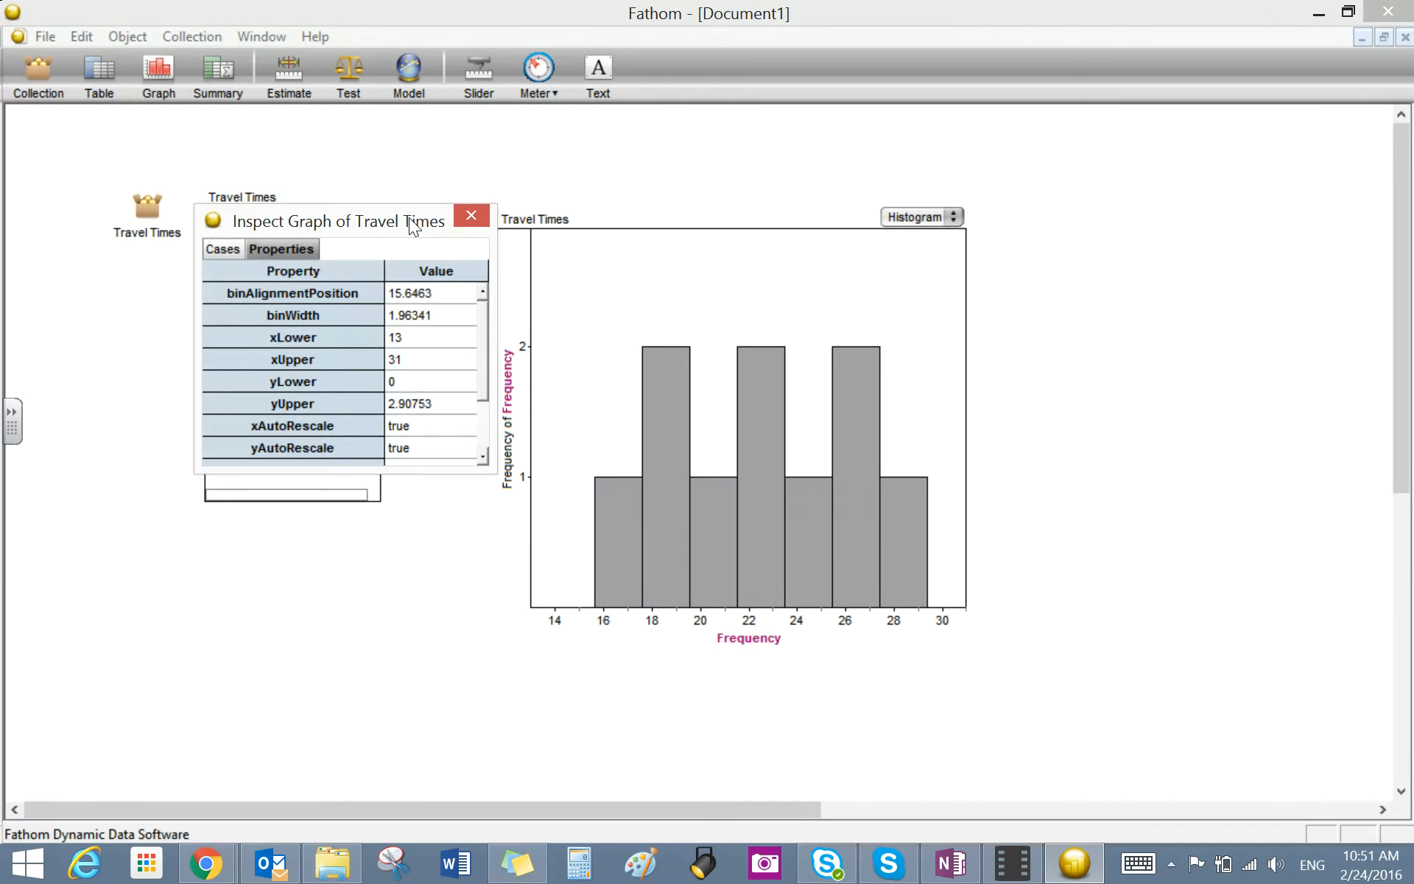
{"action": "left_click_drag", "start_coordinate": [420, 221], "coordinate": [1225, 235]}
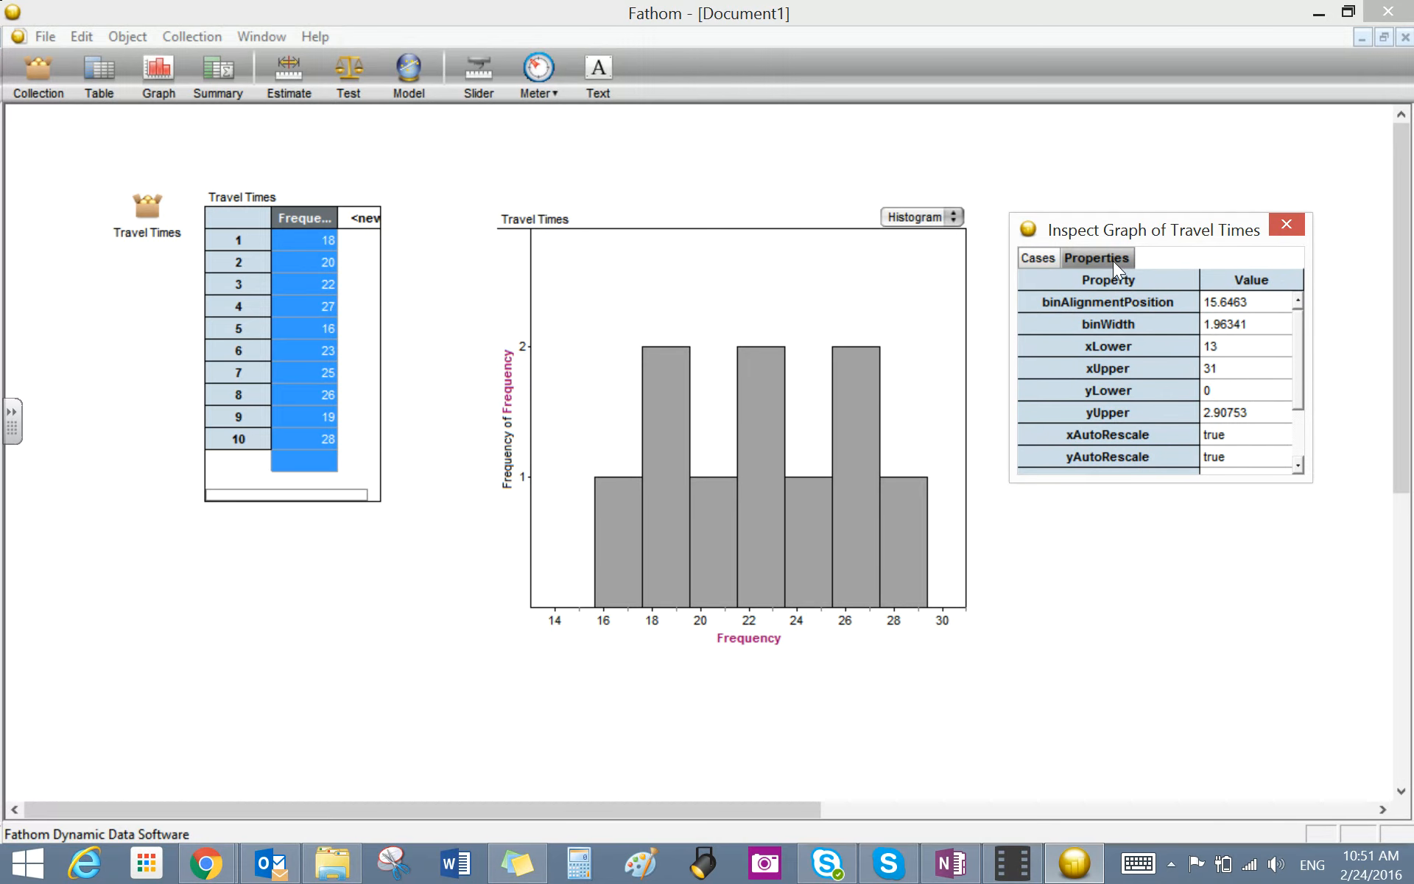
{"action": "left_click", "coordinate": [1252, 328]}
{"action": "type", "text": "2"}
- Try an xLower of 16, and shift the horizontal axis so it starts at about 15.16
{"action": "left_click", "coordinate": [1219, 347]}
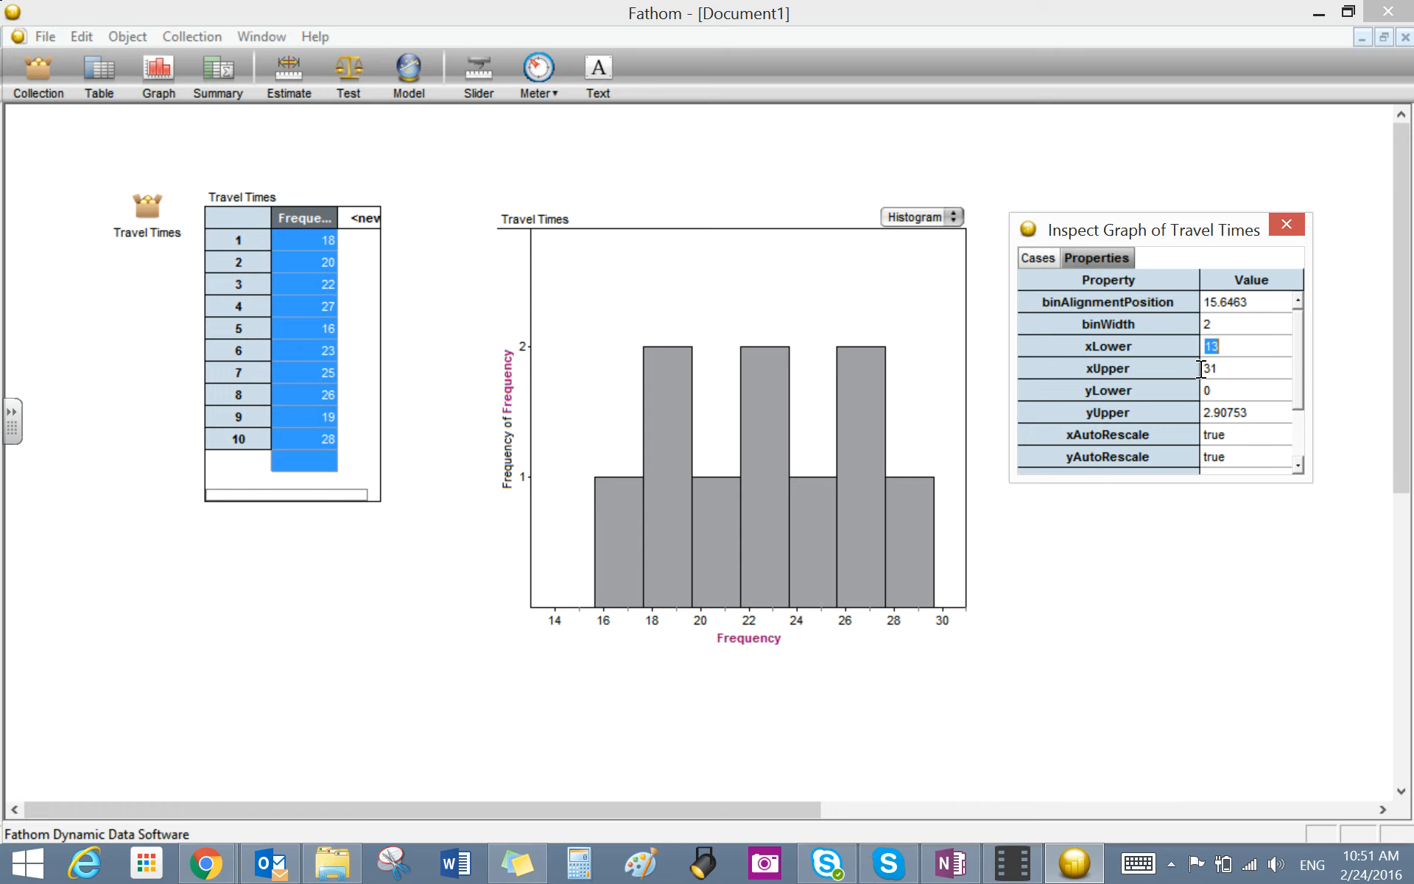
{"action": "type", "text": "16"}
{"action": "key", "text": "Return"}
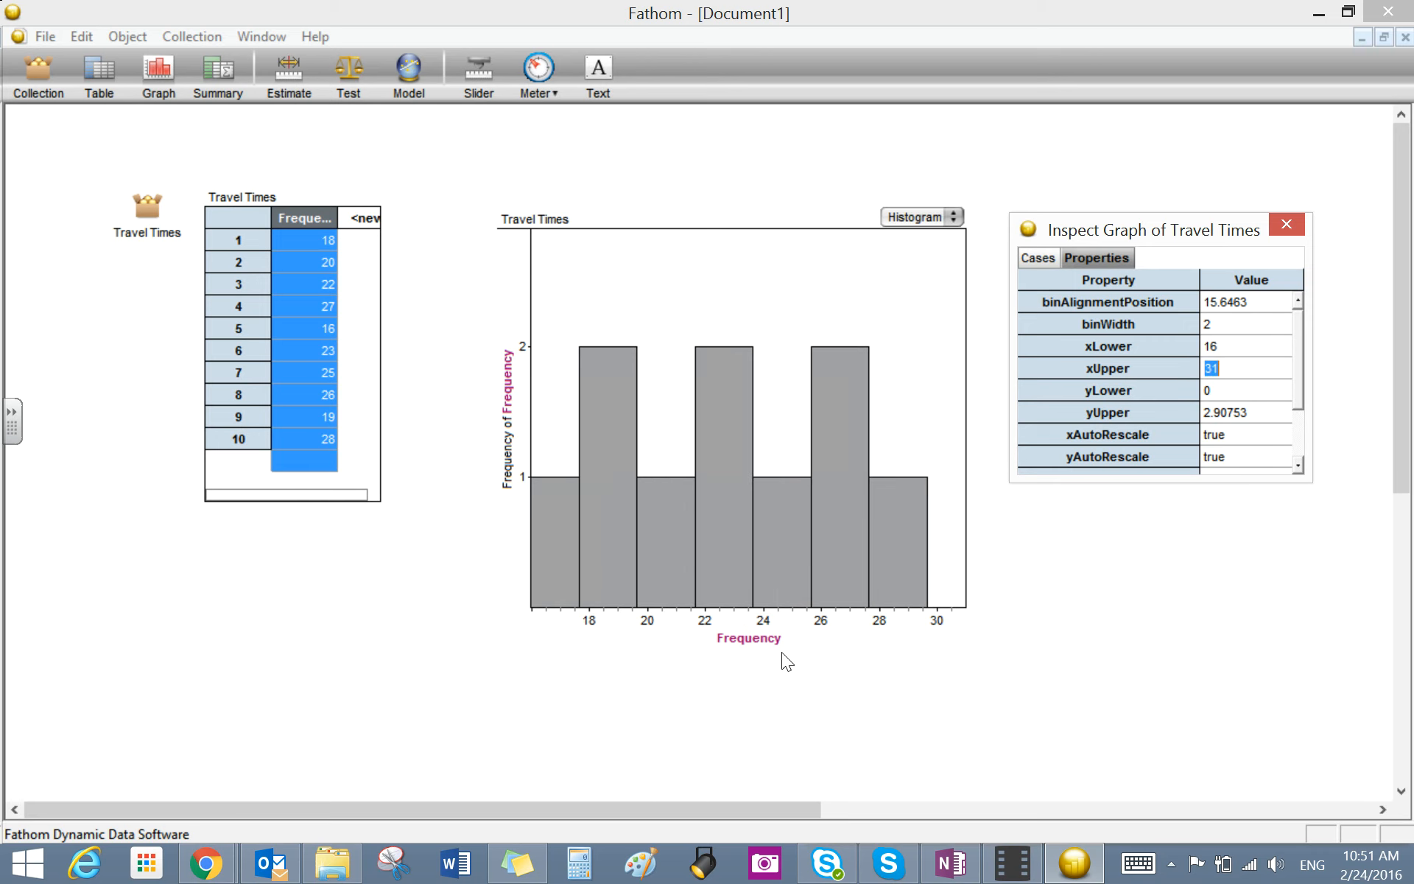
{"action": "left_click_drag", "start_coordinate": [761, 625], "coordinate": [785, 631]}
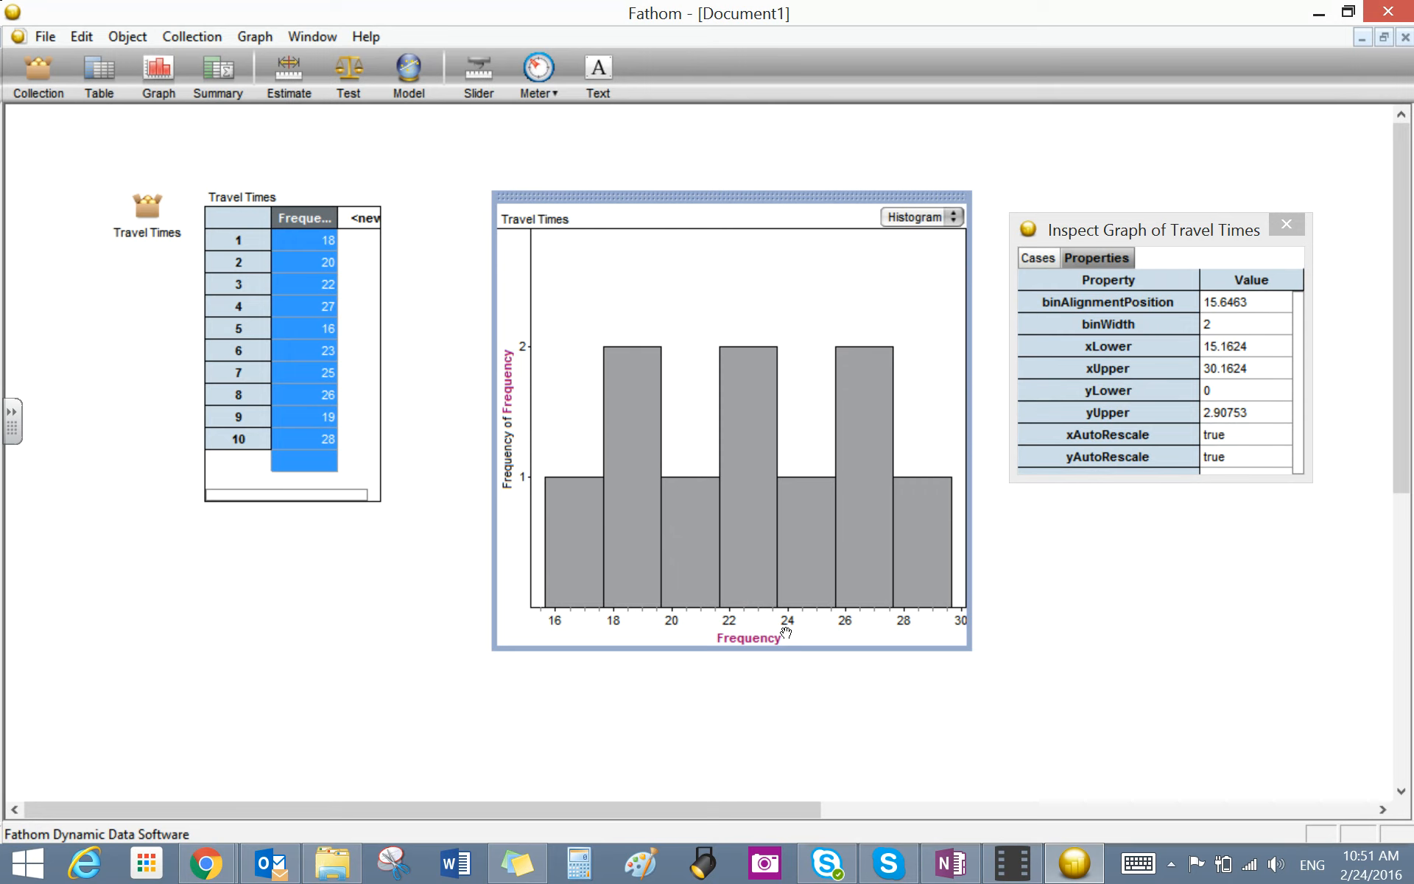
- Set the histogram's xLower to 16 and xUpper to 32
{"action": "left_click", "coordinate": [1257, 353]}
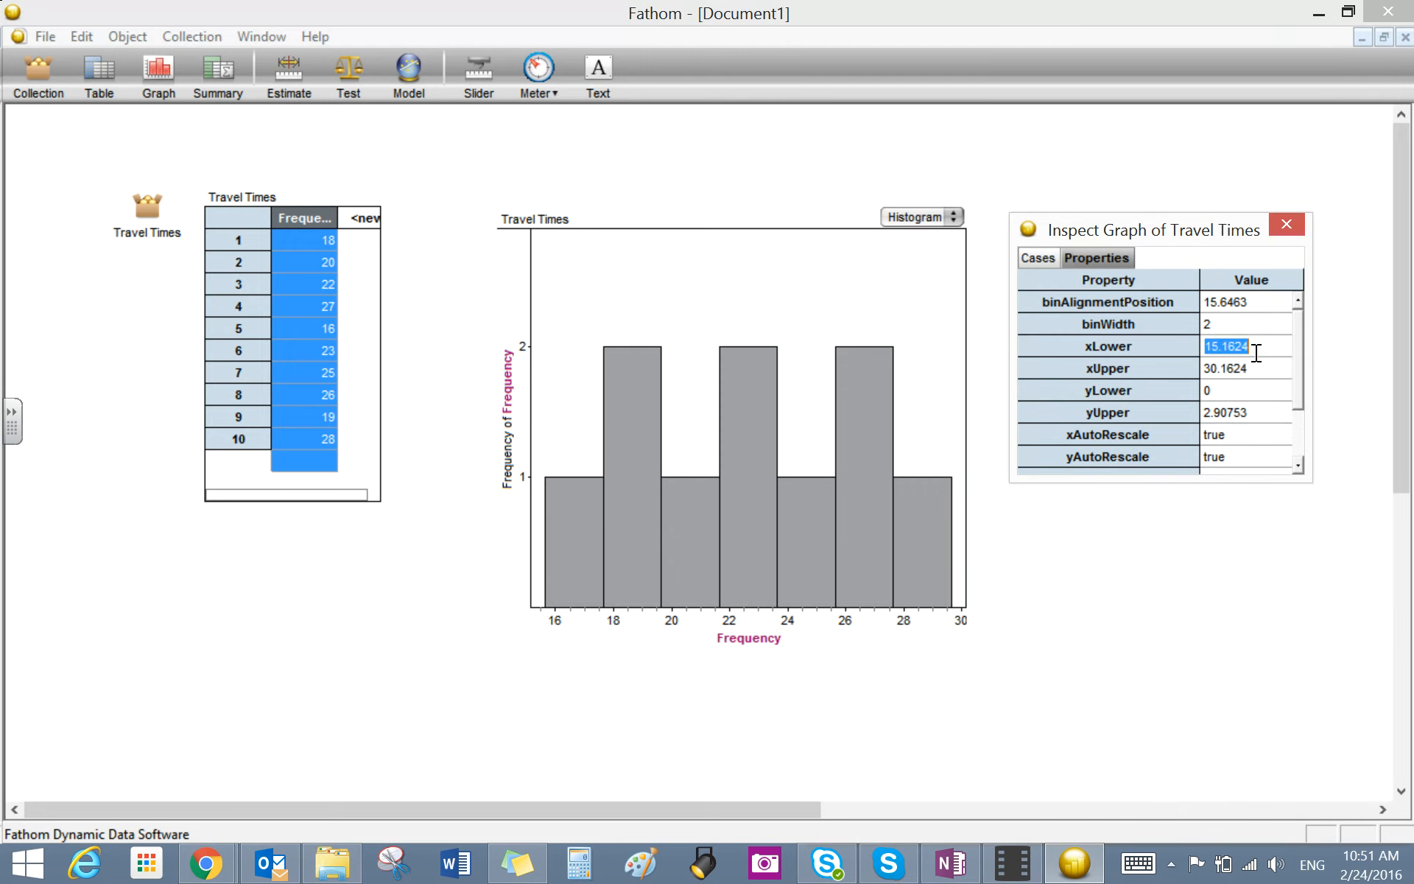
{"action": "type", "text": "16"}
{"action": "left_click", "coordinate": [1250, 369]}
{"action": "type", "text": "32"}
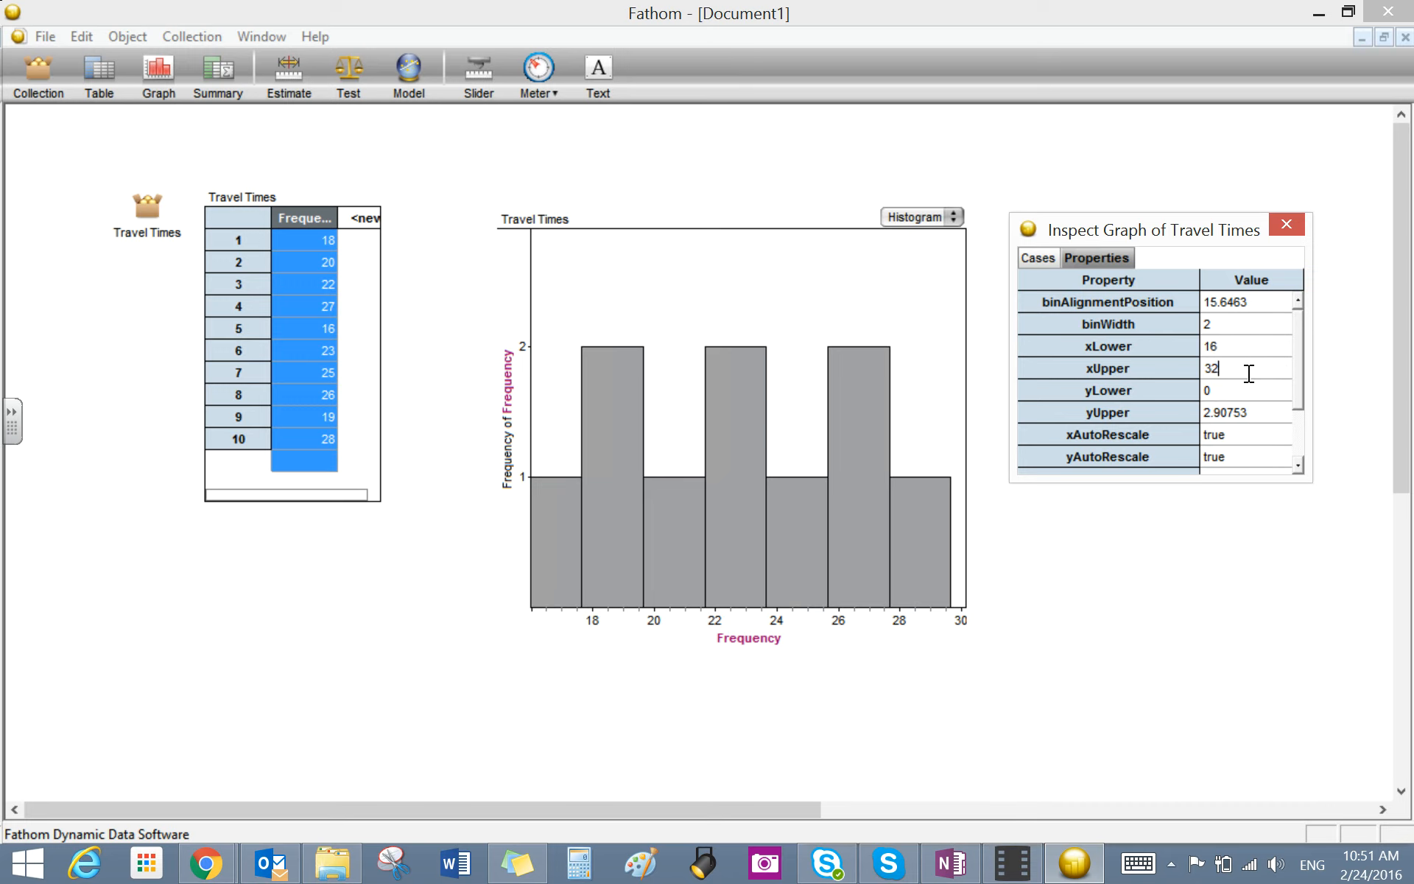
{"action": "key", "text": "Tab"}
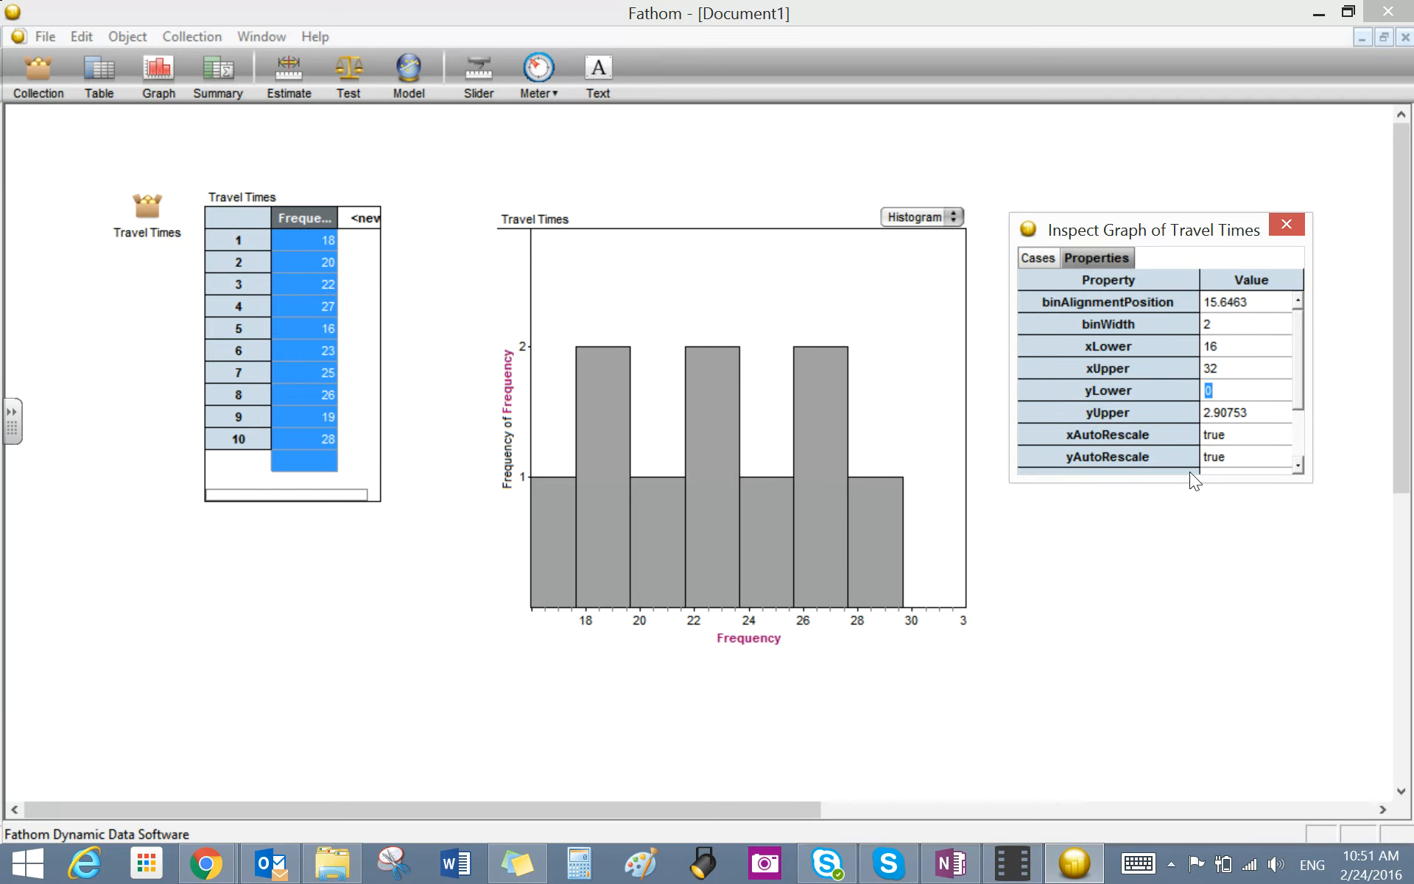
- Try a histogram binWidth of 5, and return it to 2
{"action": "left_click", "coordinate": [1203, 330]}
{"action": "type", "text": "5"}
{"action": "key", "text": "Tab"}
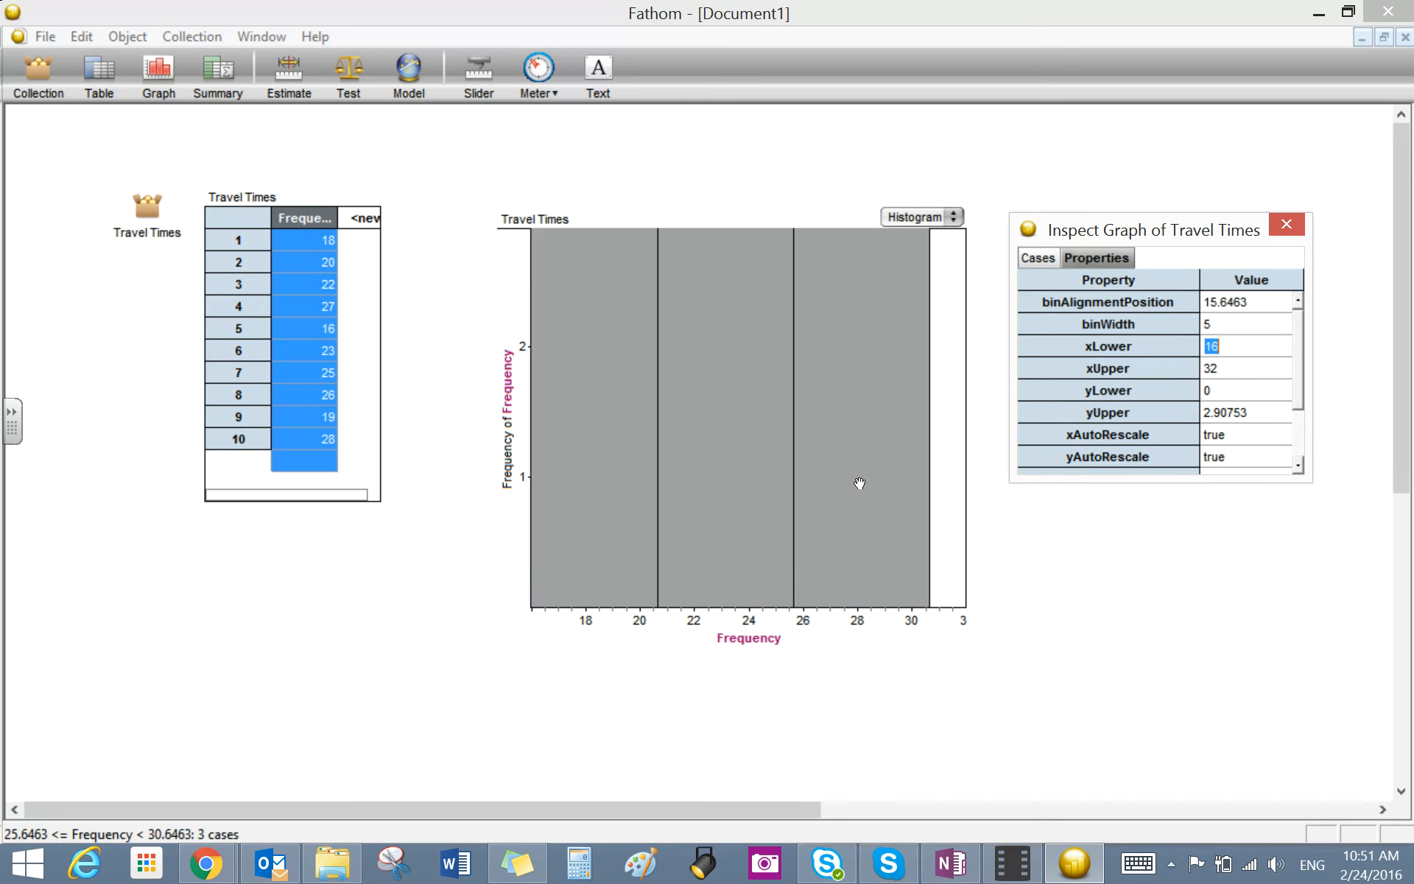
{"action": "left_click", "coordinate": [1237, 327]}
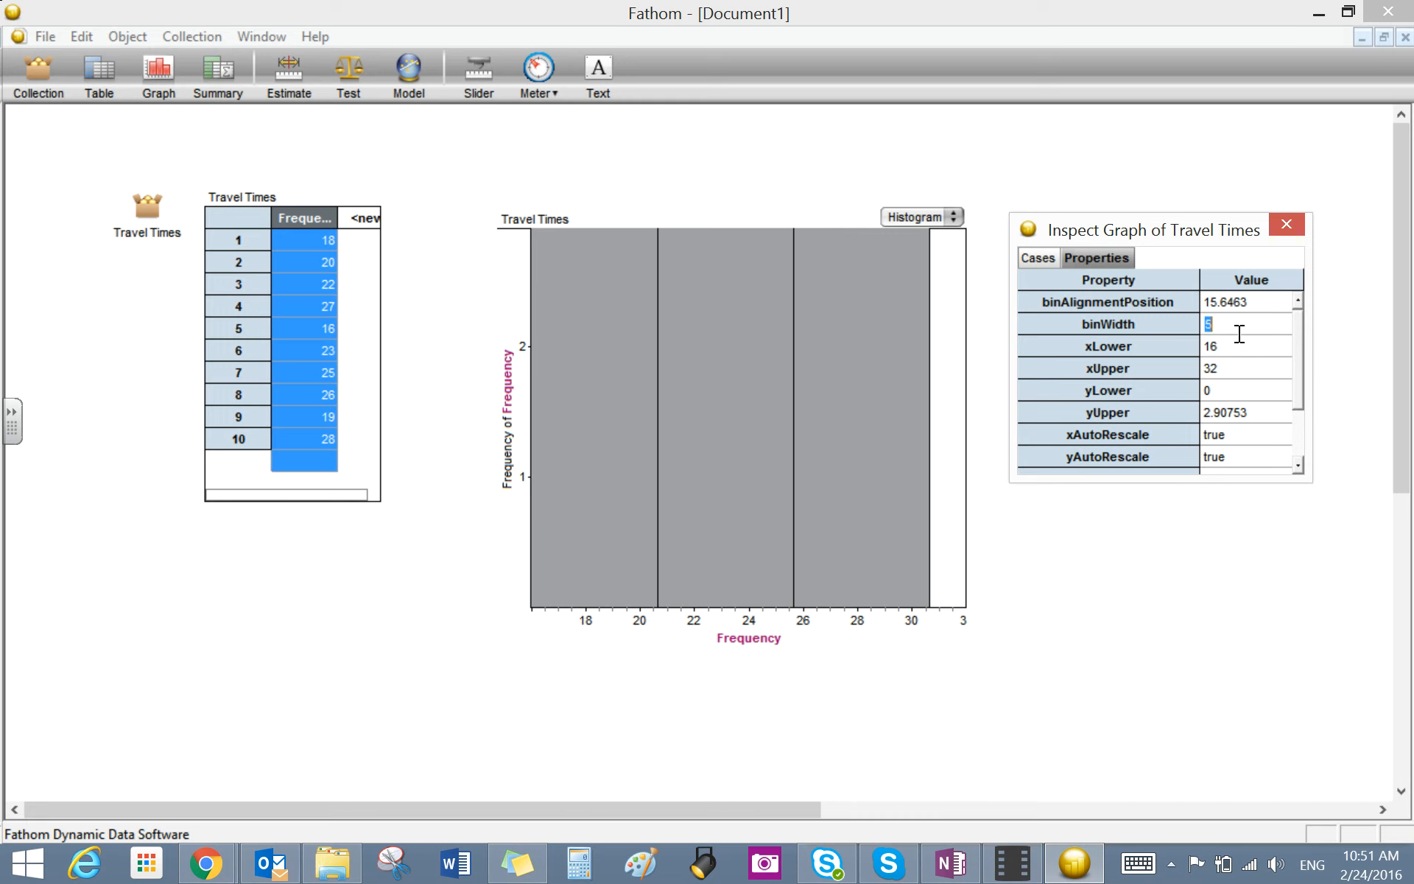
{"action": "type", "text": "2"}
{"action": "key", "text": "Return"}
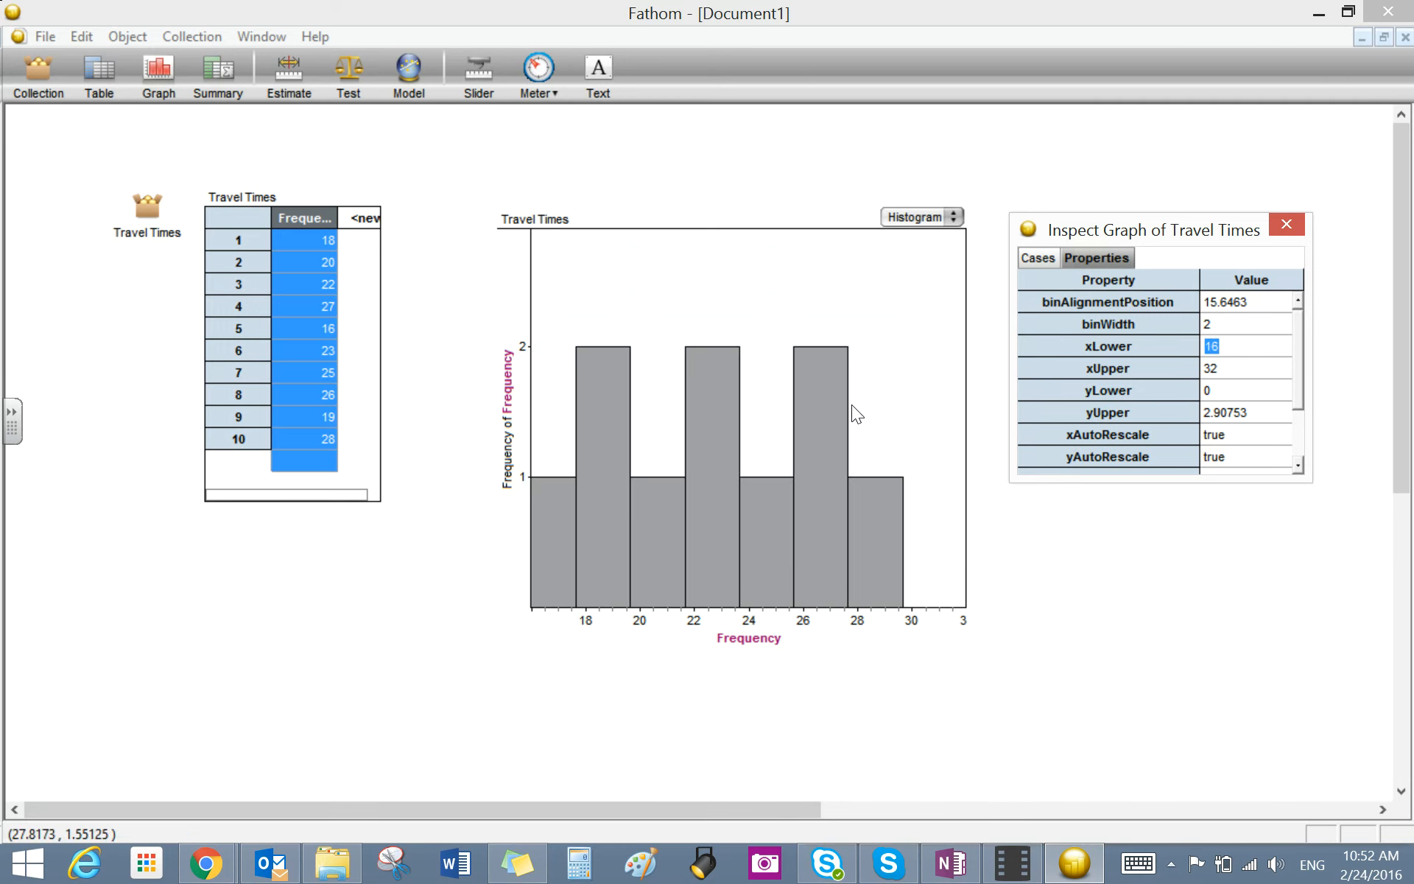
- Stretch the horizontal axis so its upper limit is about 31.46, and copy the histogram as a picture
{"action": "mouse_move", "coordinate": [839, 621]}
{"action": "left_mouse_down"}
{"action": "mouse_move", "coordinate": [873, 617]}
{"action": "mouse_move", "coordinate": [852, 618]}
{"action": "left_mouse_up"}
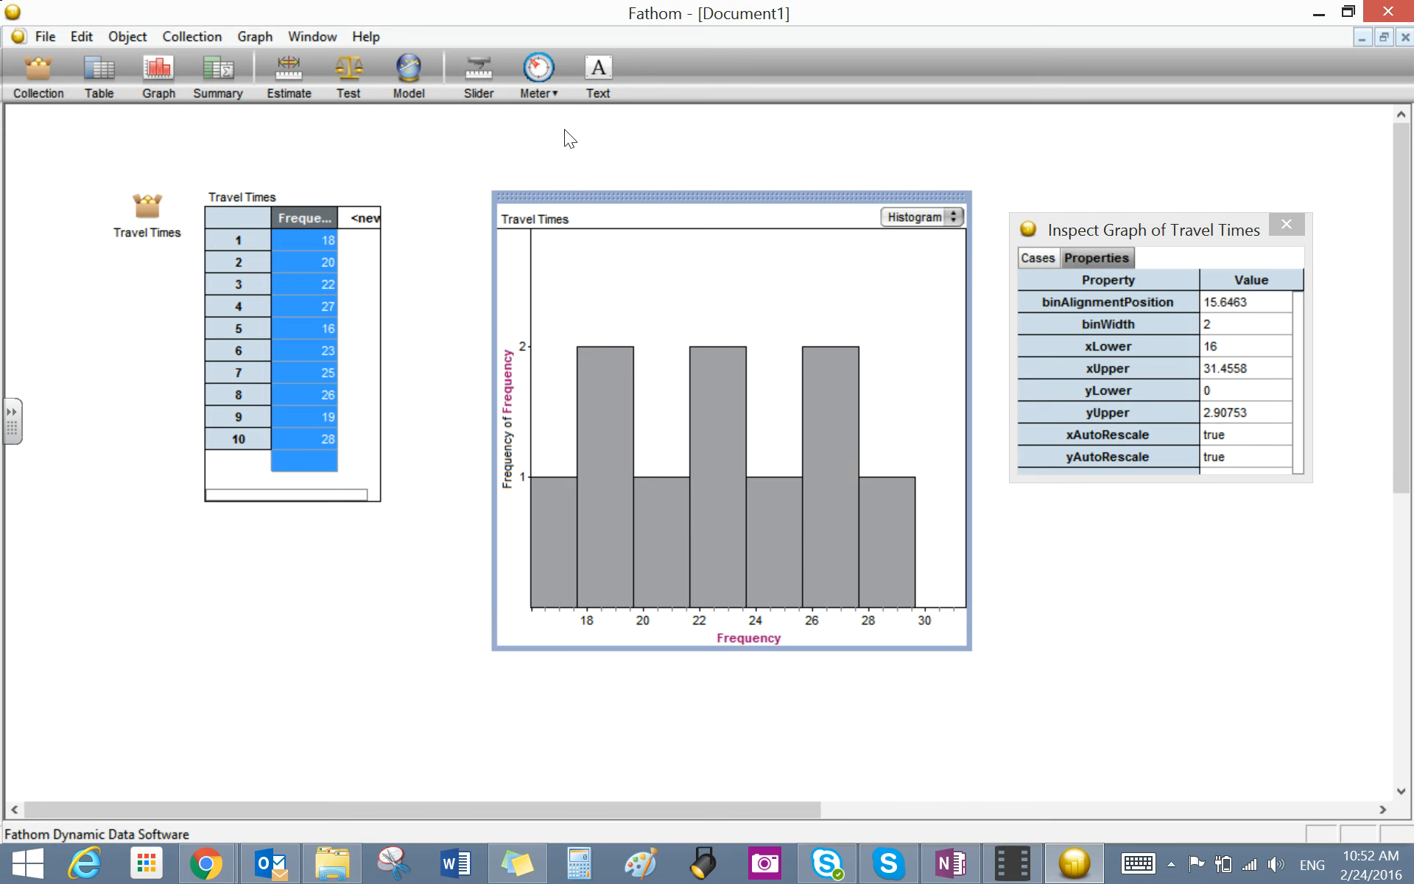
{"action": "left_click", "coordinate": [81, 34]}
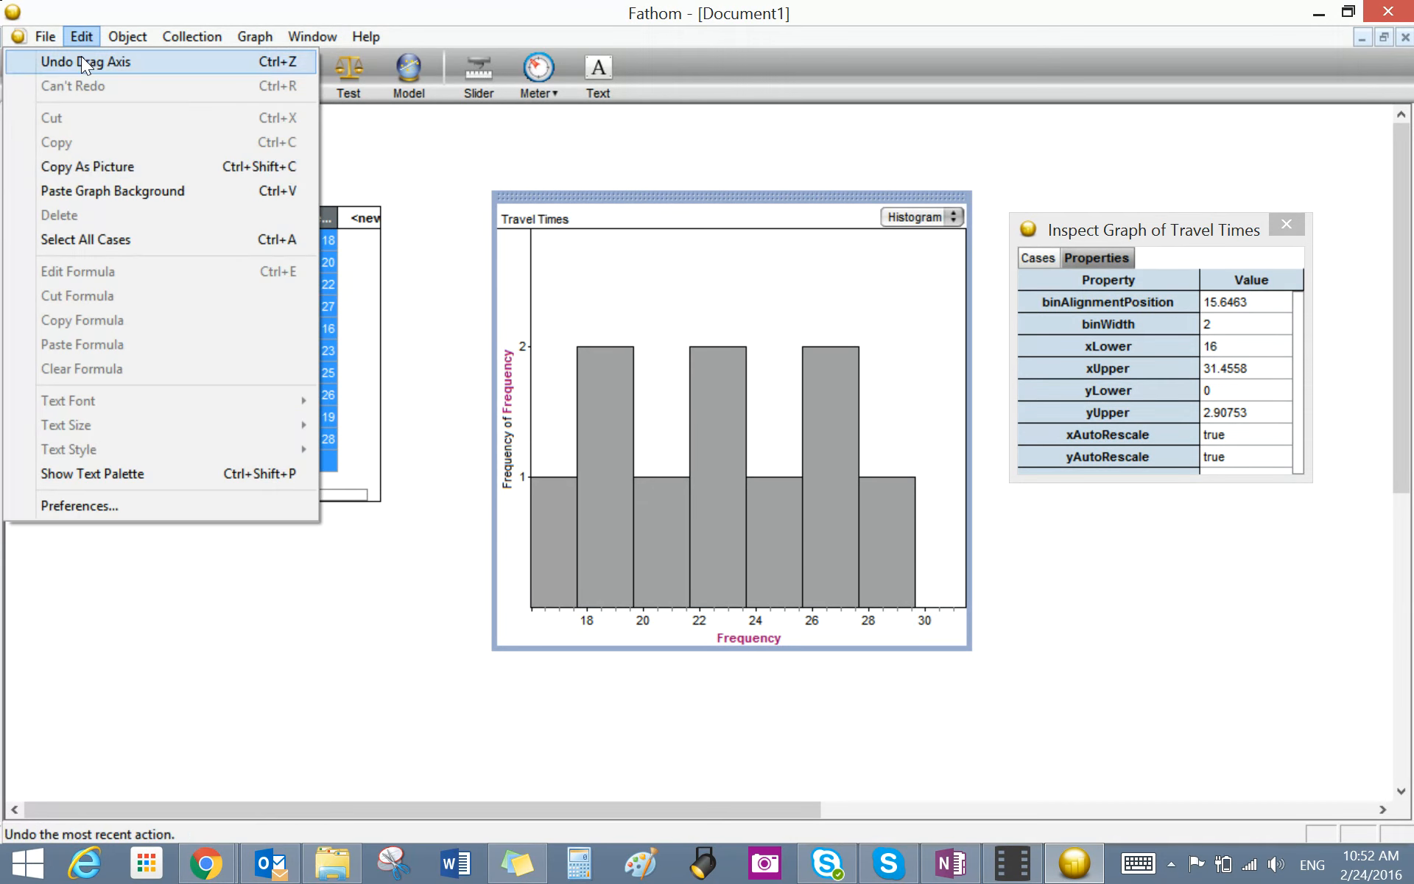
{"action": "left_click", "coordinate": [90, 167]}
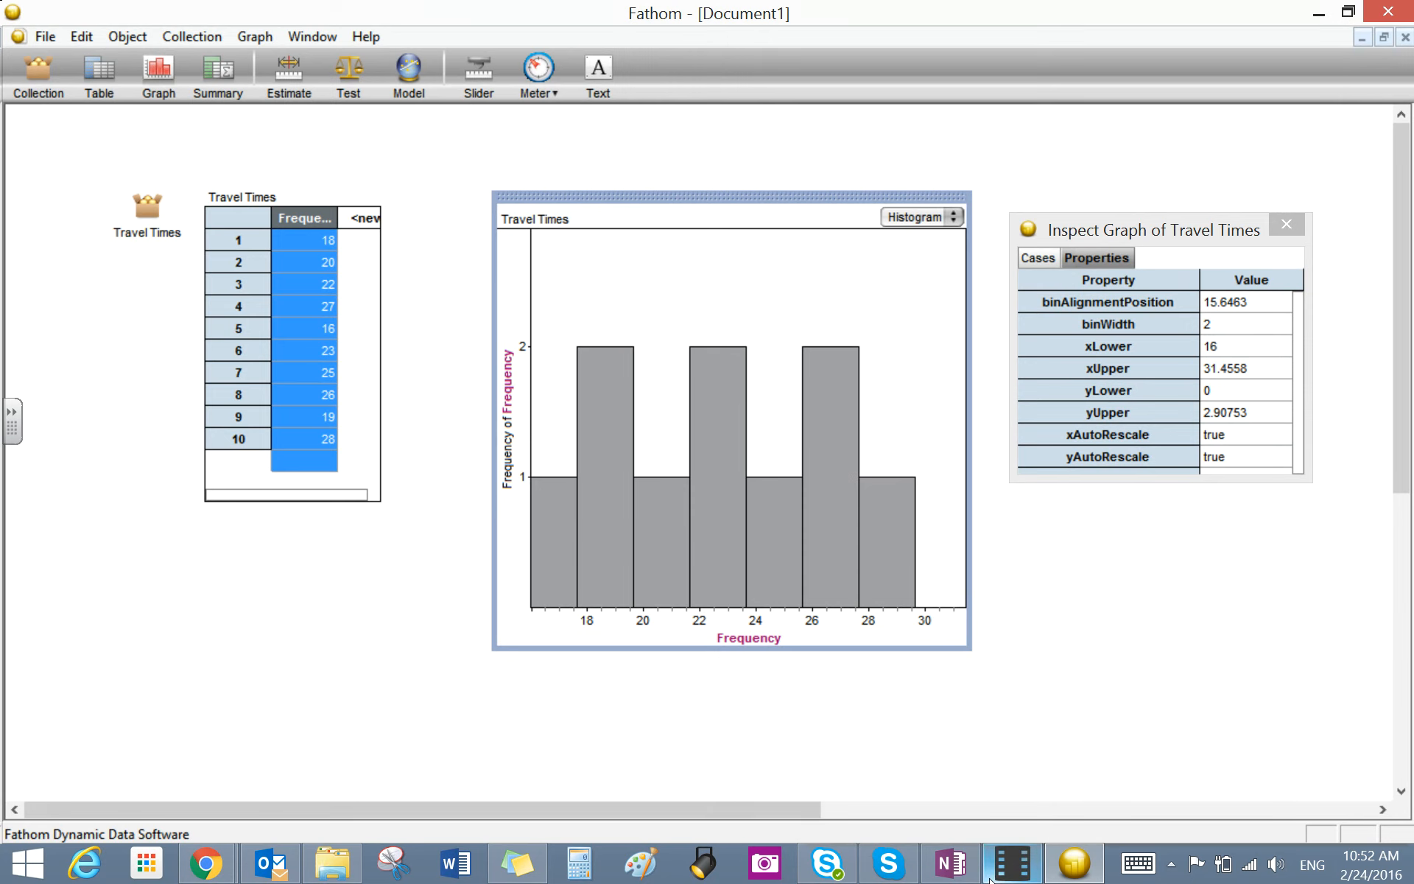
- Switch to OneNote and paste the histogram picture on the empty line below the sample template in Assignment 1
{"action": "left_click", "coordinate": [934, 875]}
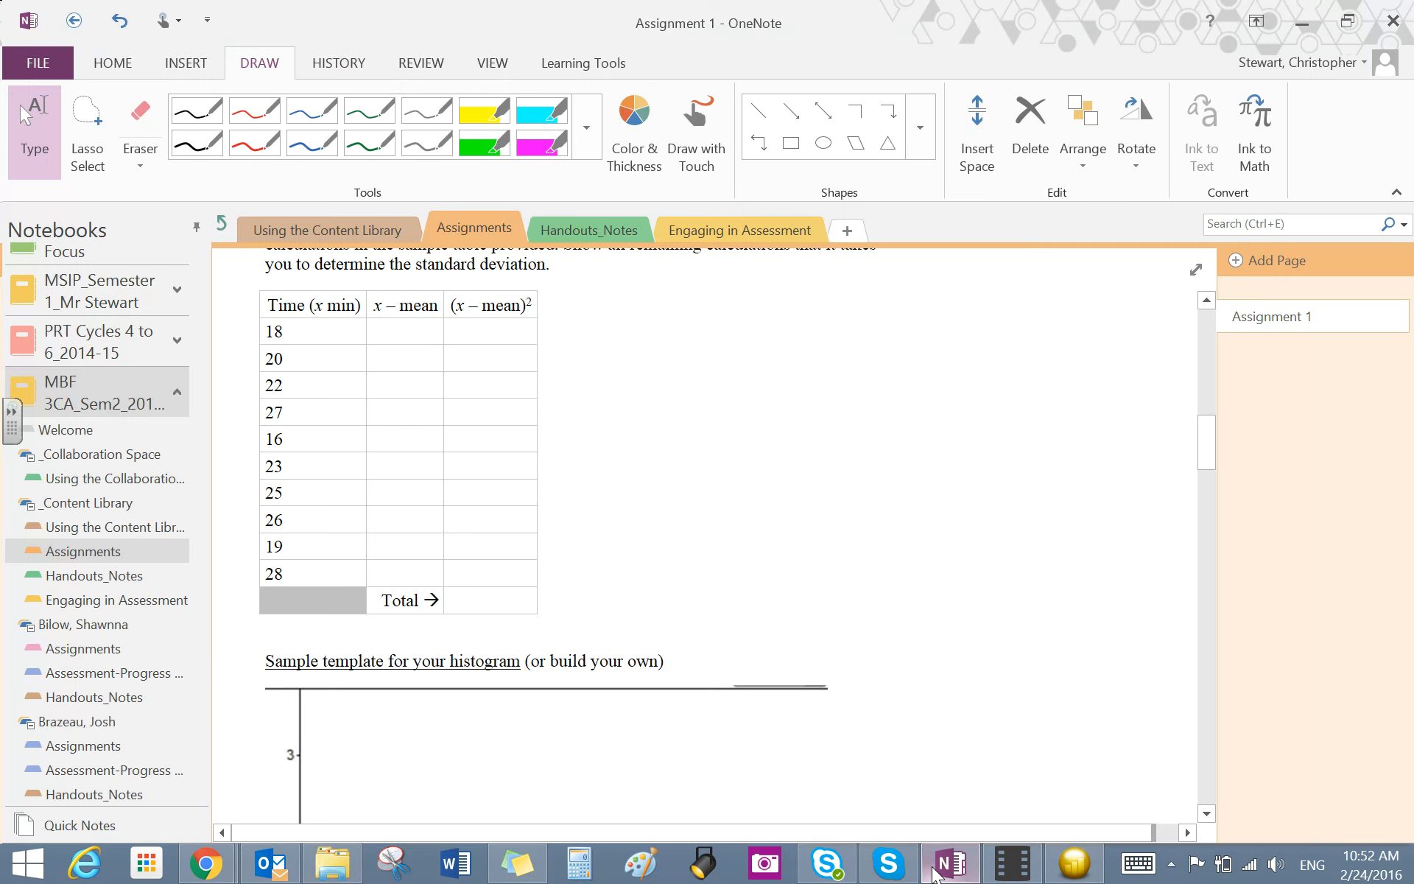
{"action": "left_click_drag", "start_coordinate": [1208, 455], "coordinate": [1215, 543]}
{"action": "left_click", "coordinate": [329, 471]}
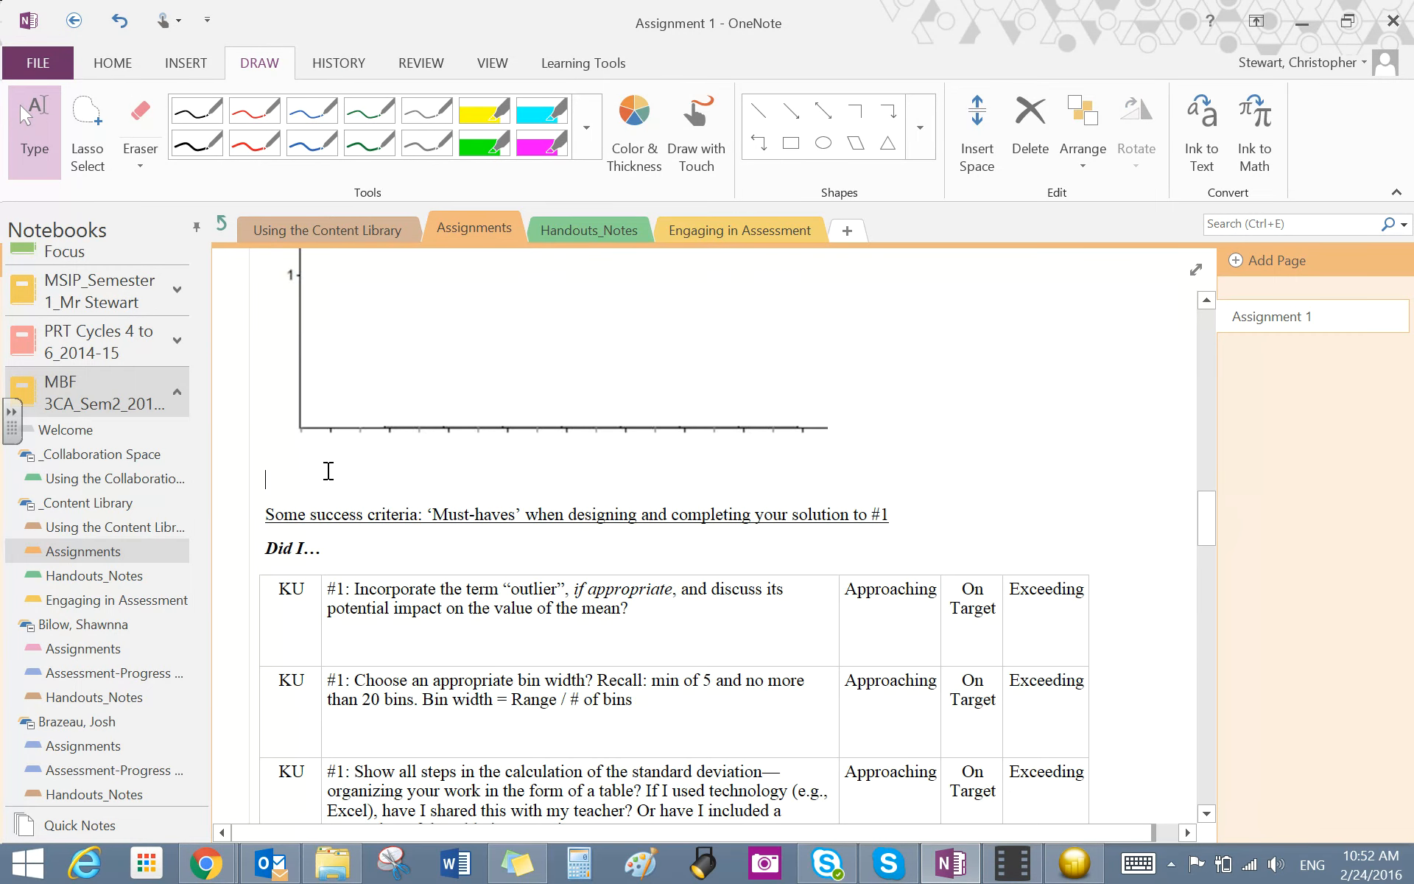
{"action": "right_click", "coordinate": [328, 472]}
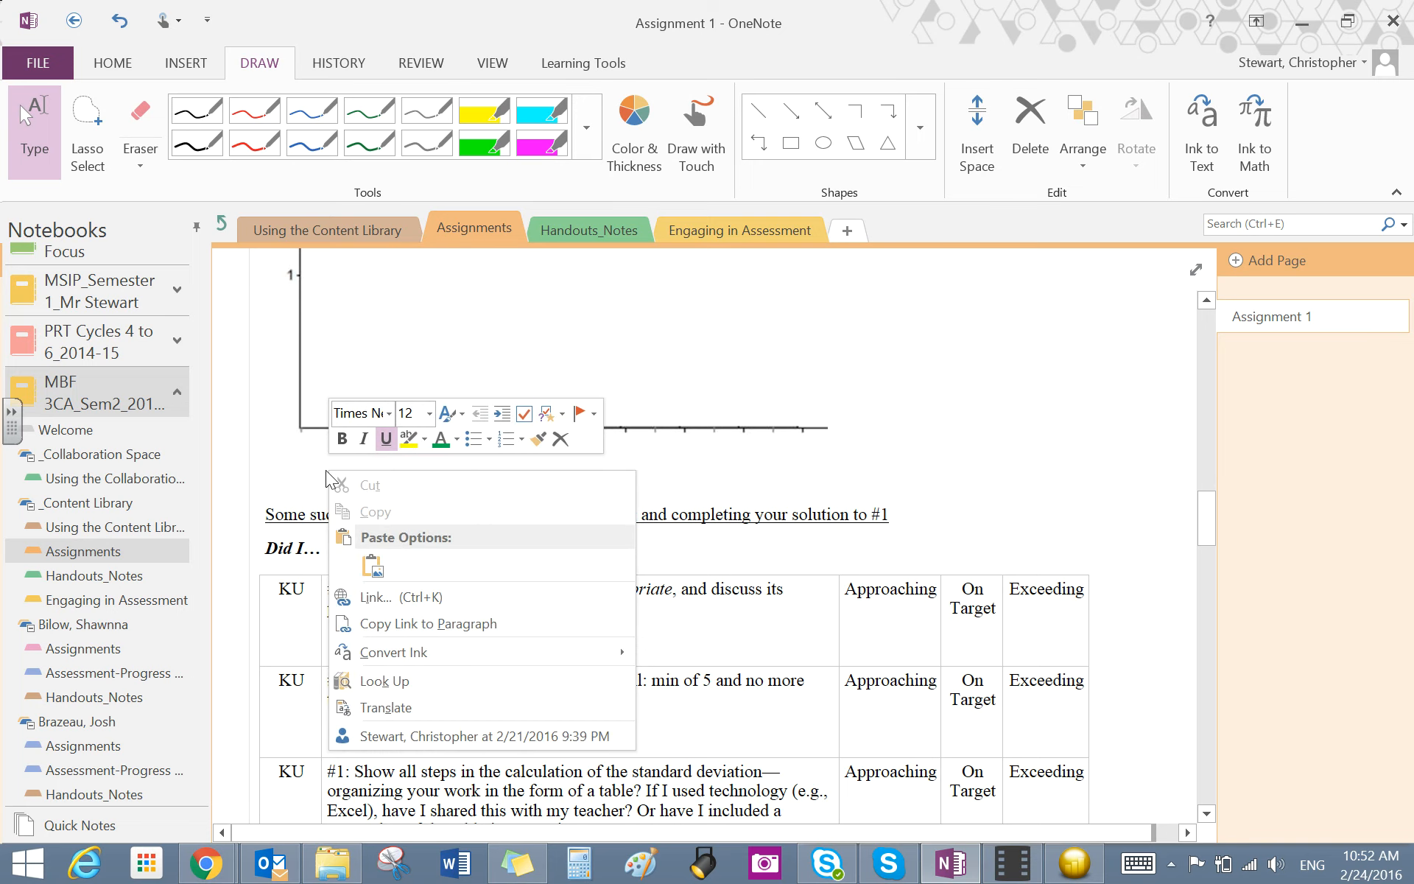
{"action": "left_click", "coordinate": [375, 565]}
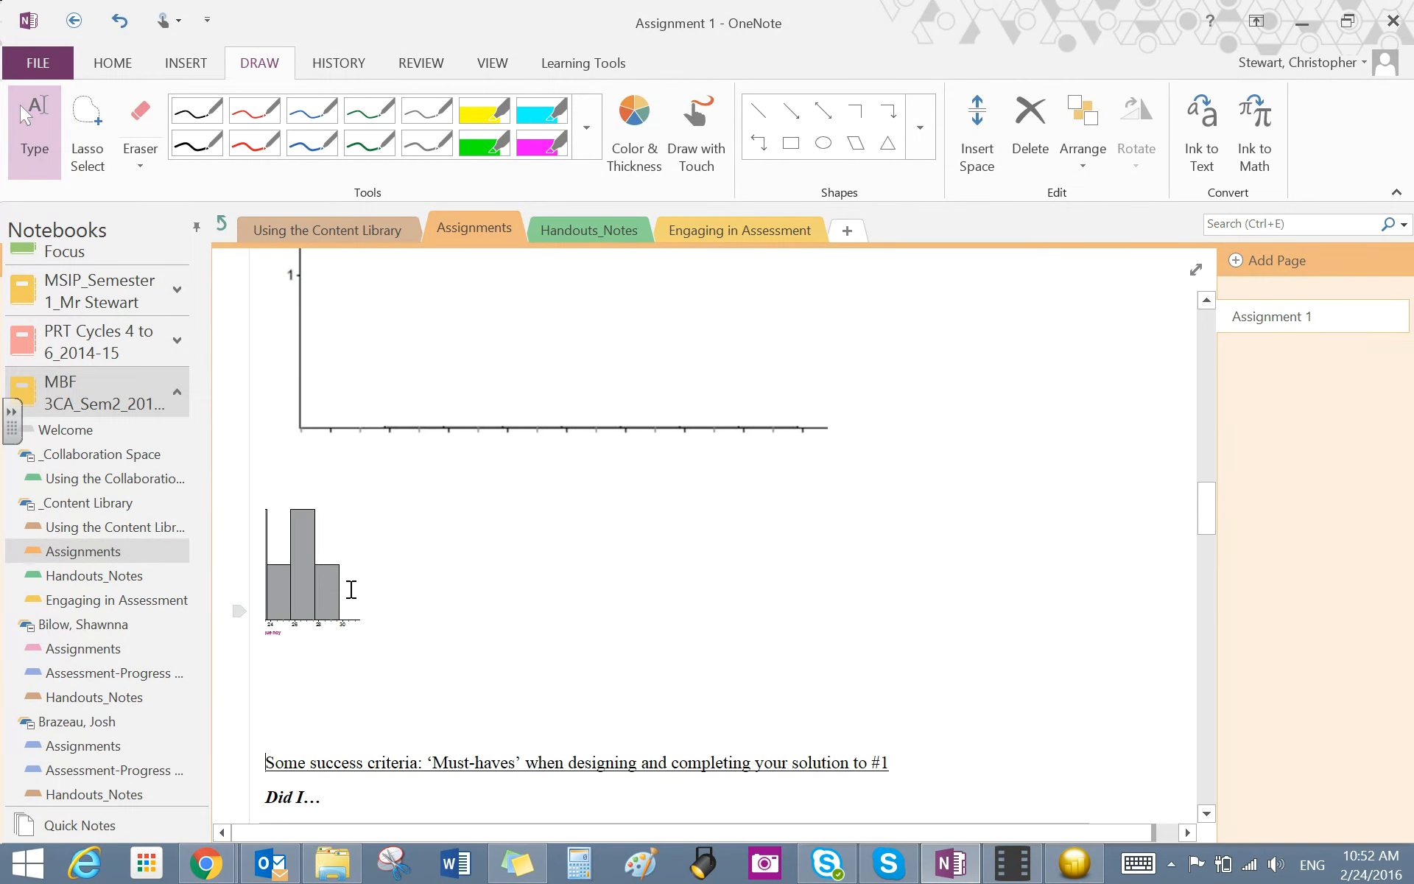
- Enlarge the pasted histogram picture and reposition it just below the sample template's horizontal axis
{"action": "left_click", "coordinate": [337, 594]}
{"action": "left_click_drag", "start_coordinate": [577, 756], "coordinate": [651, 782]}
{"action": "left_click", "coordinate": [363, 559]}
{"action": "left_click_drag", "start_coordinate": [363, 560], "coordinate": [436, 600]}
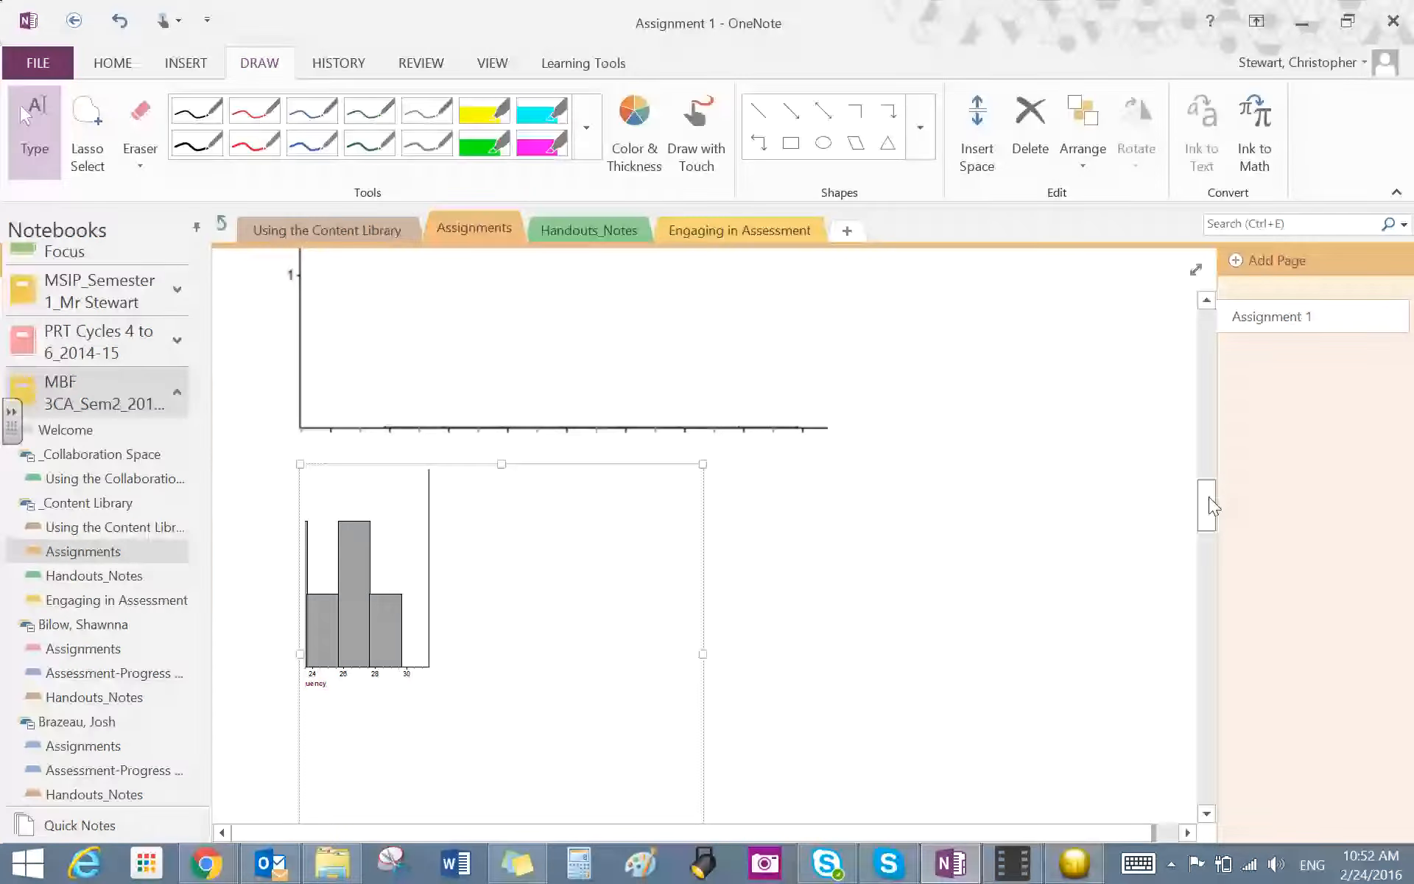
{"action": "scroll", "coordinate": [1211, 516], "scroll_direction": "up", "scroll_amount": 5}
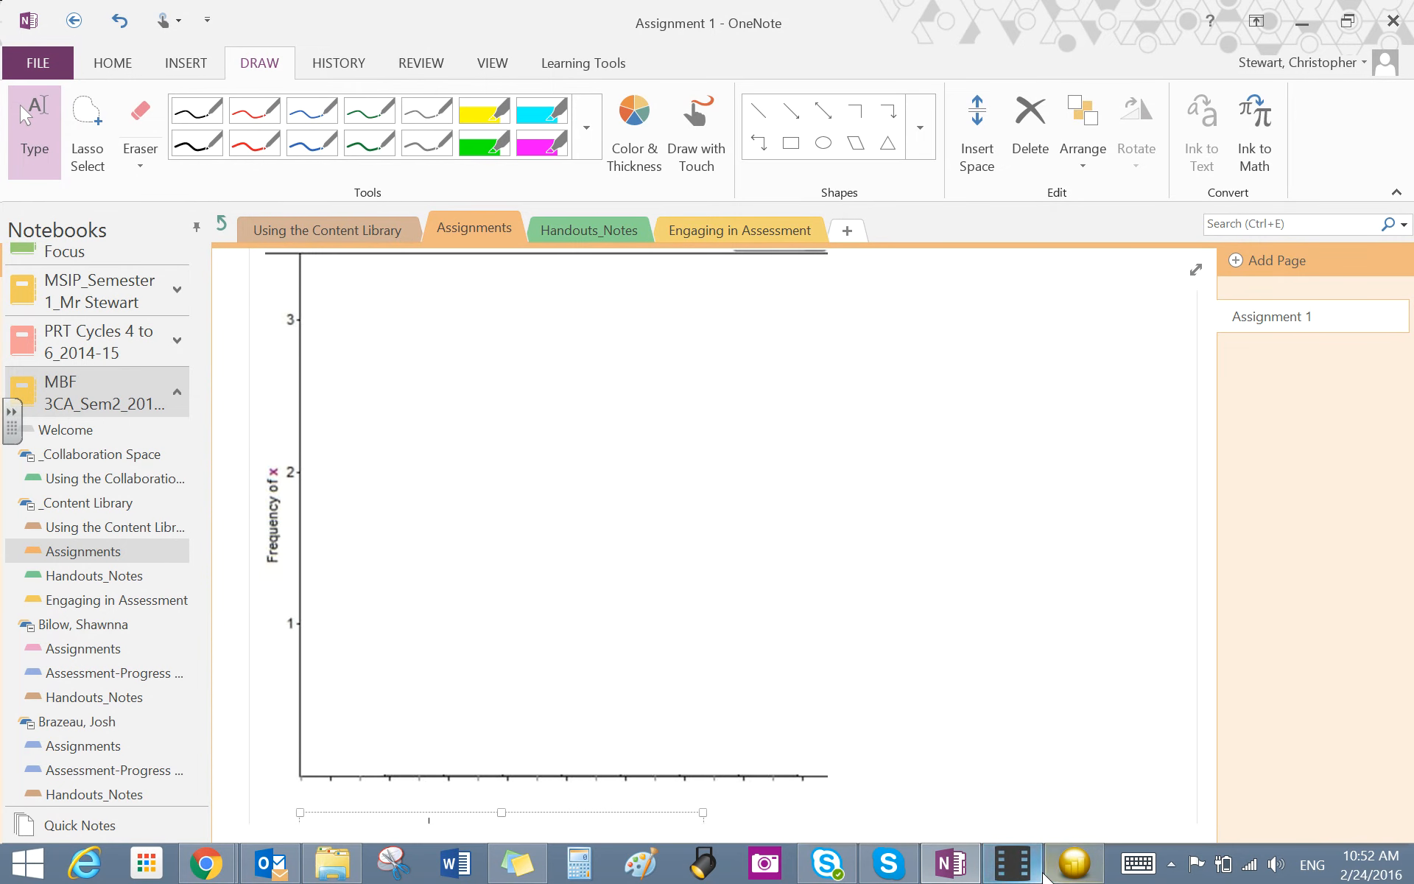
{"action": "left_click", "coordinate": [1006, 869]}
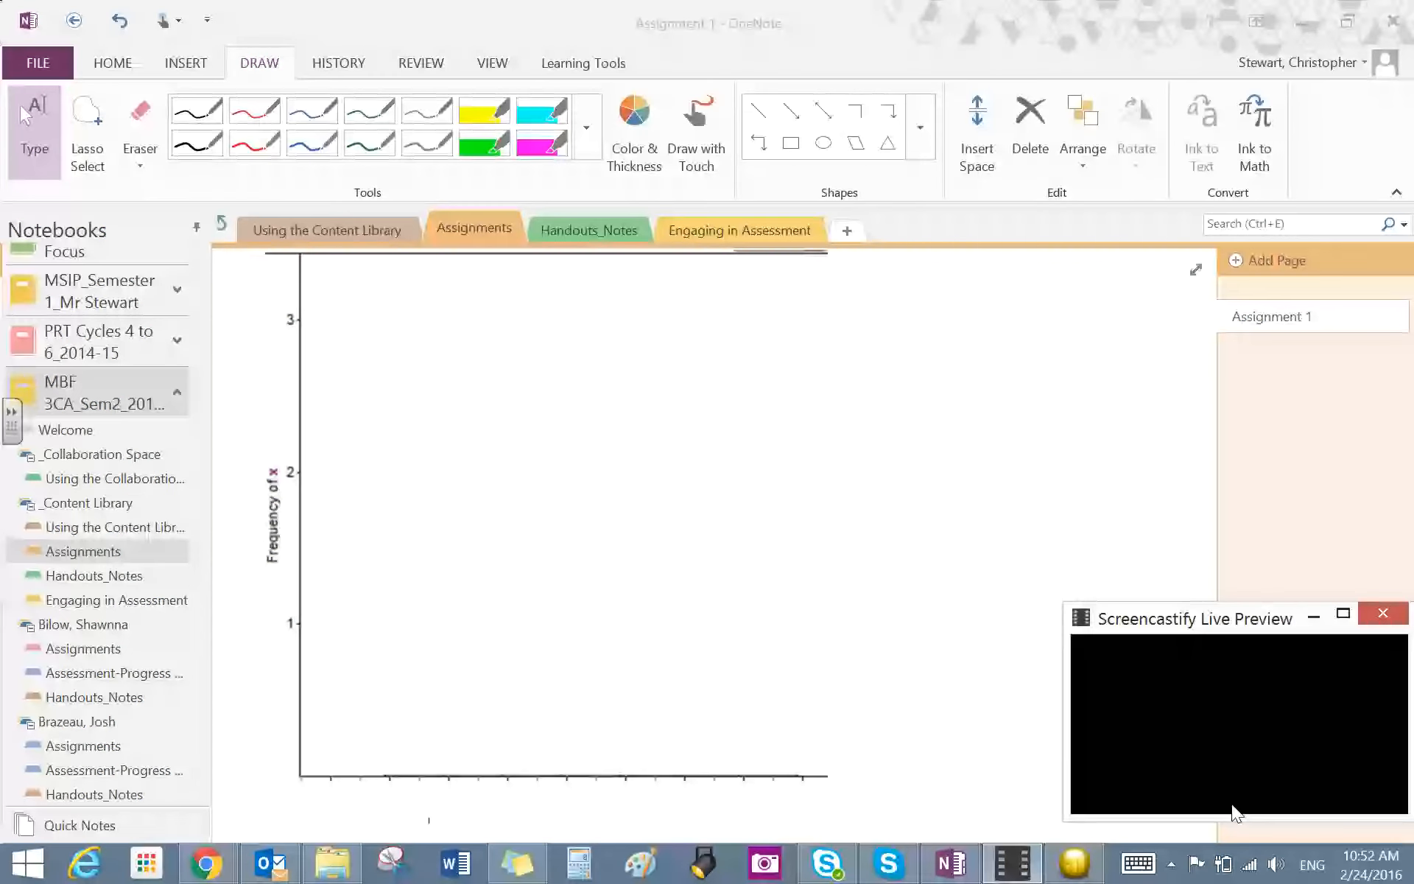